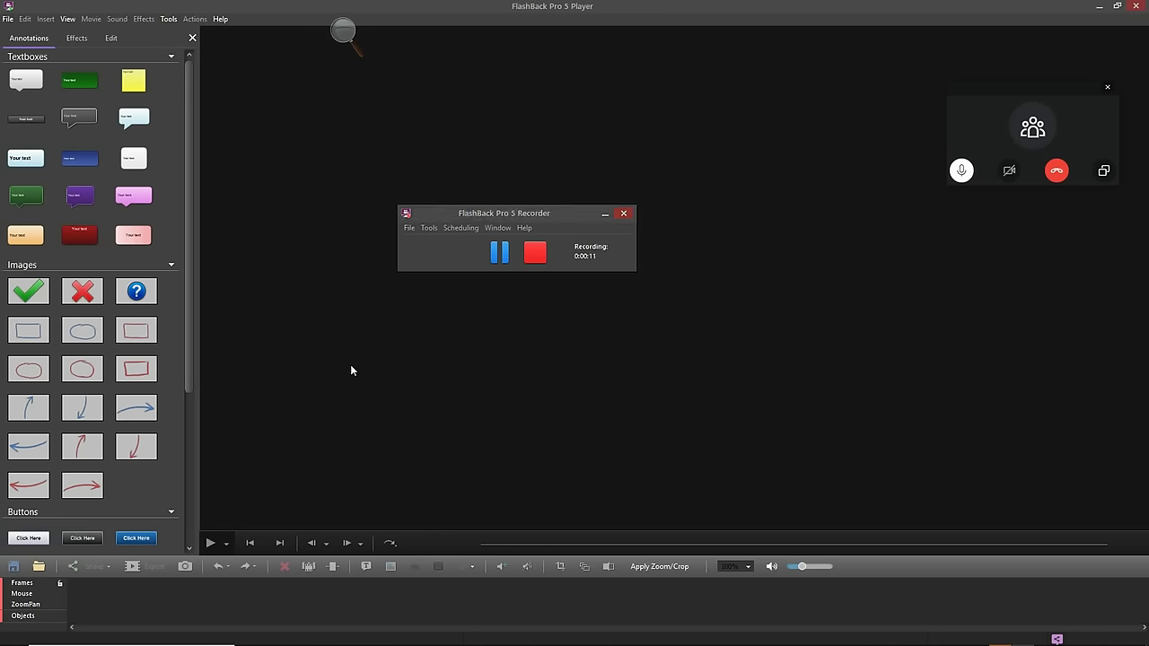
# Bring up the Alt+Tab window switcher to find the Skype call.
pyautogui.hotkey('alt', 'Tab')
pyautogui.moveTo(697, 144)
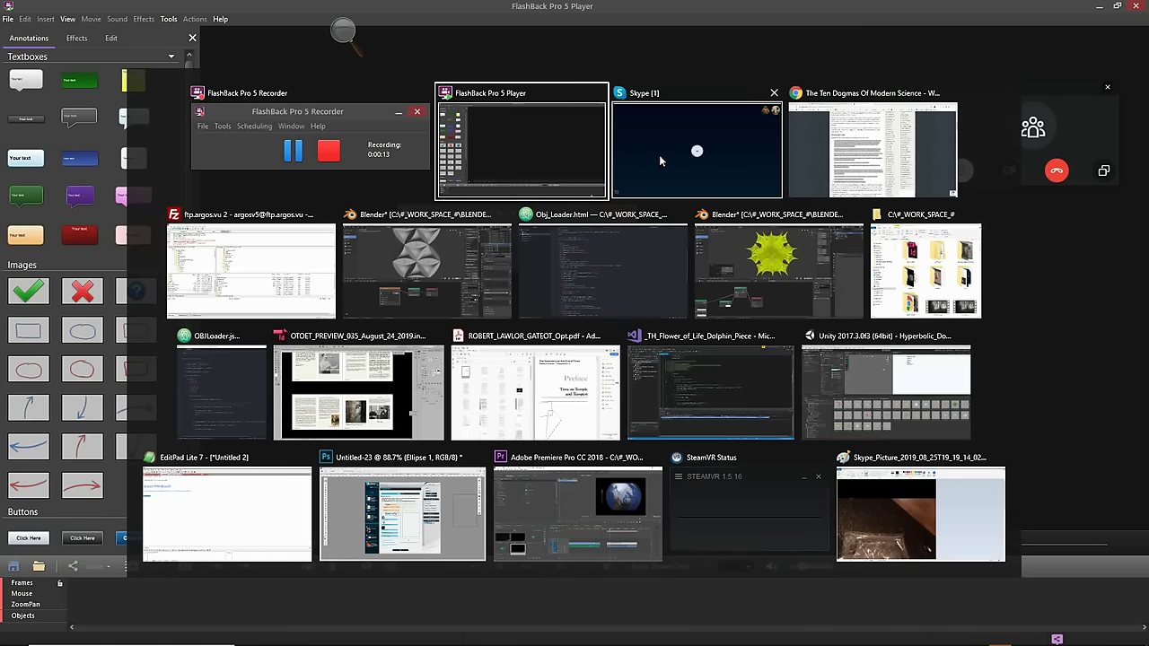
# Switch to the Skype call, which shares Blender's SATURN HEXAGON simulation file.
pyautogui.click(658, 156)
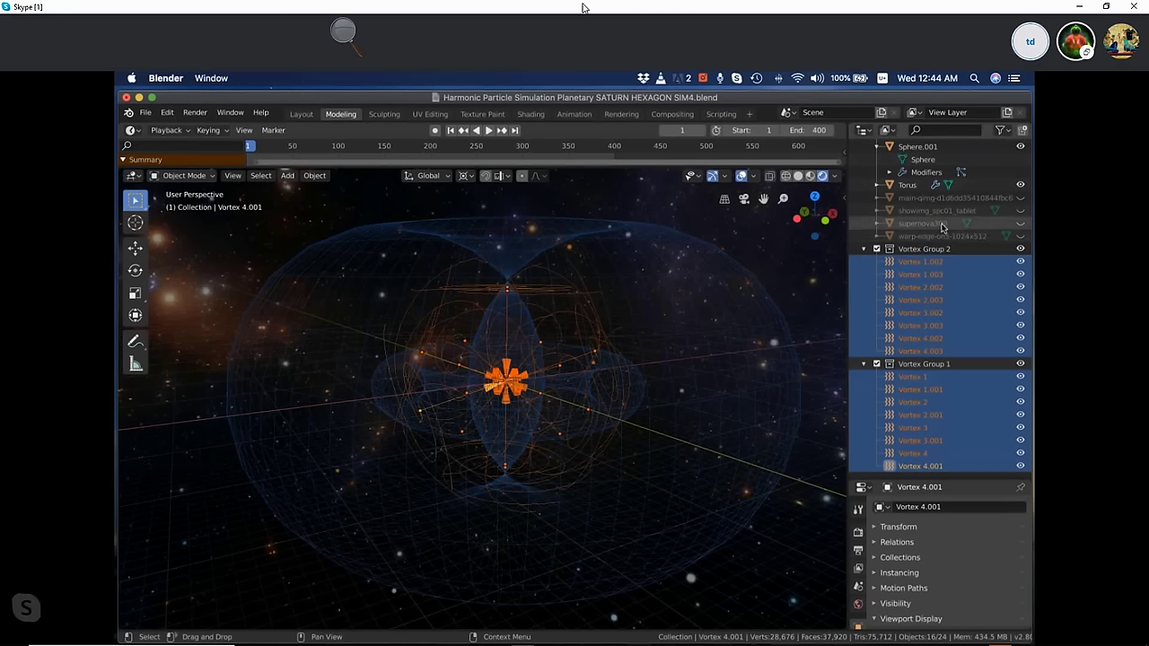
# Scroll the outliner up to the top of the scene's object list.
pyautogui.scroll(3, 940, 226)
pyautogui.scroll(3, 941, 226)
pyautogui.scroll(4, 940, 229)
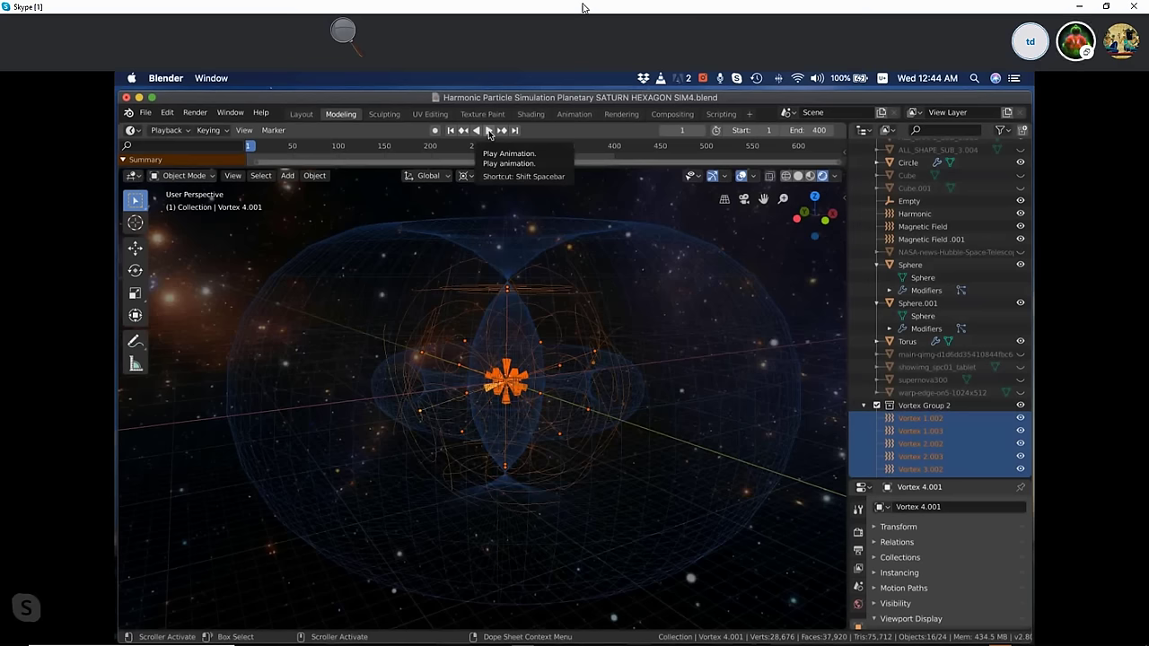
# Start playback of the SATURN HEXAGON particle simulation from frame 1.
pyautogui.click(489, 131)
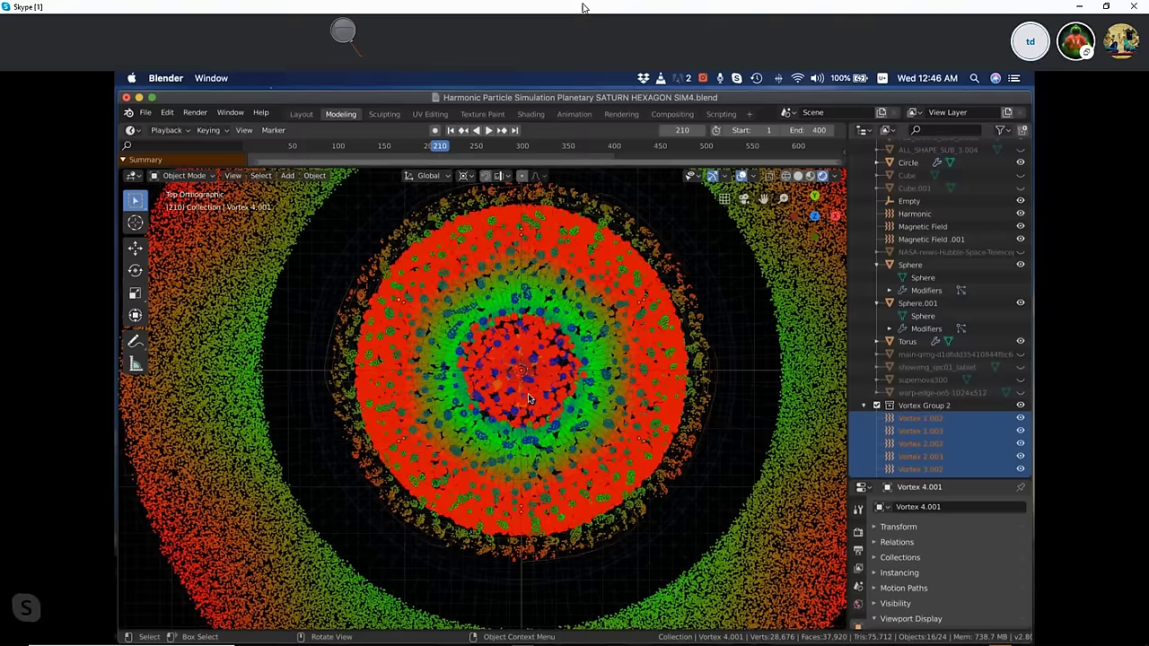
# Orbit the view, then snap to Top view to see the particle rings from above.
pyautogui.moveTo(529, 398)
pyautogui.mouseDown(button='middle')
pyautogui.moveTo(535, 230)
pyautogui.moveTo(507, 298)
pyautogui.mouseUp(button='middle')
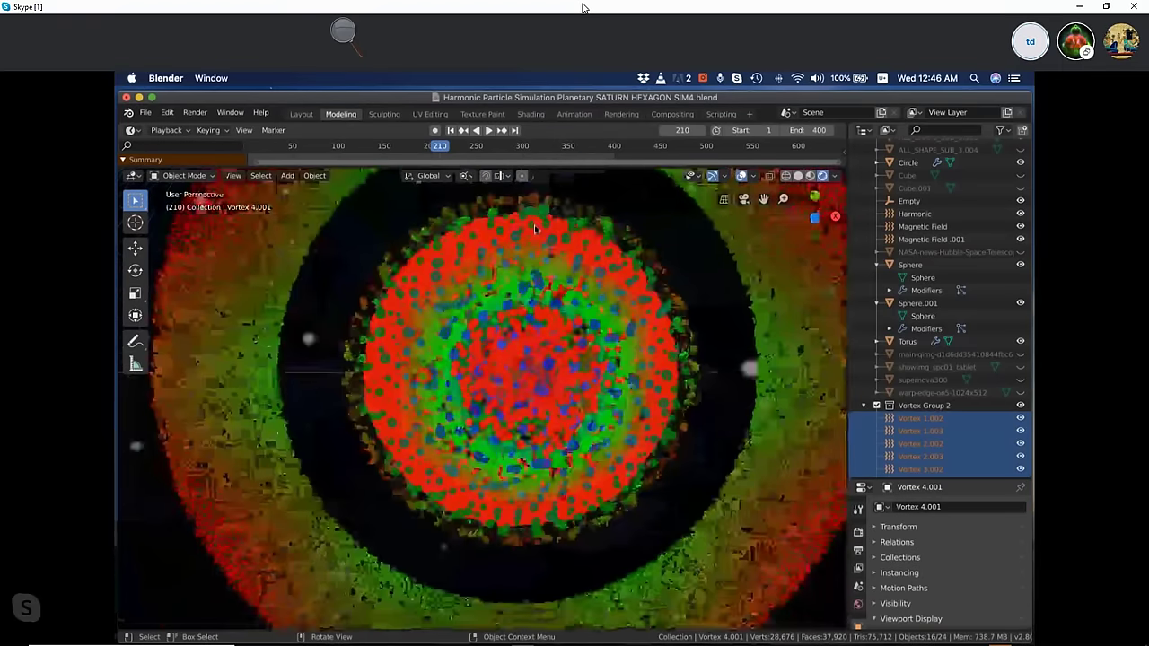
pyautogui.press('`')
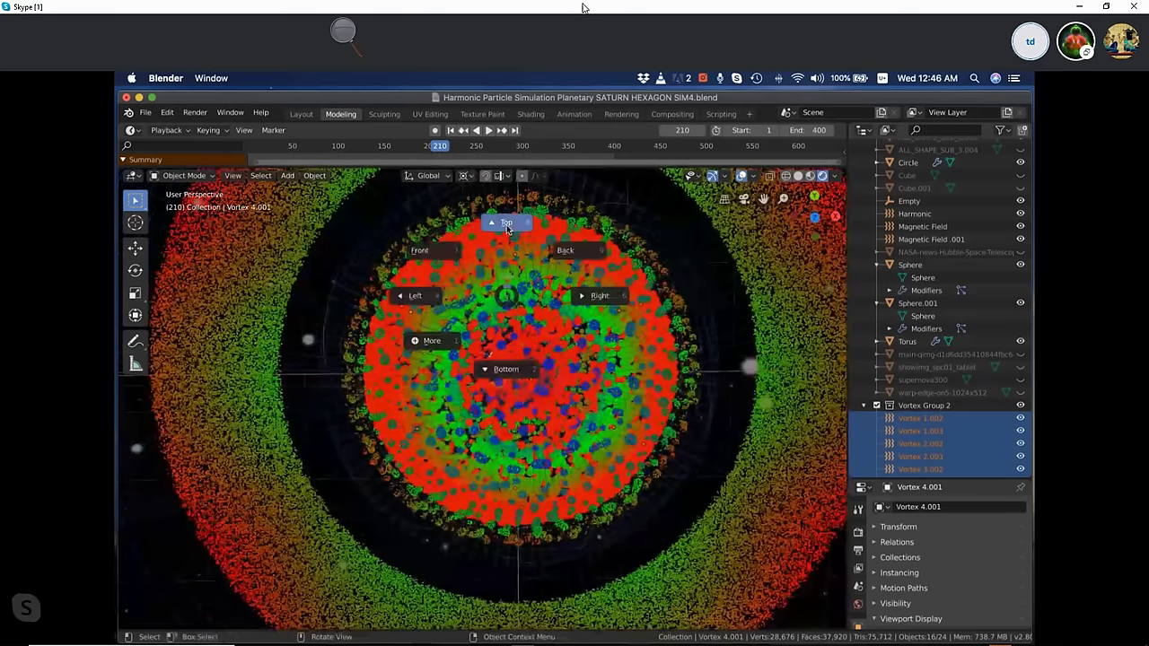
pyautogui.click(507, 226)
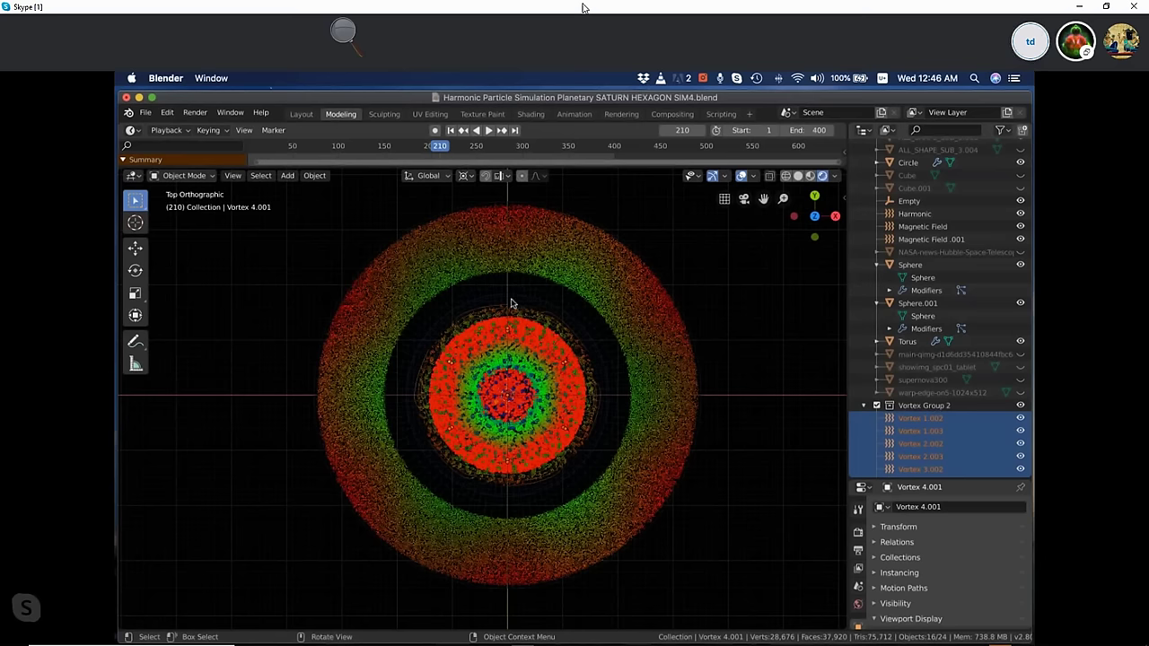
# Orbit to a side view and zoom in on the Saturn-like sphere and ring.
pyautogui.moveTo(511, 303); pyautogui.dragTo(511, 302, button='middle')
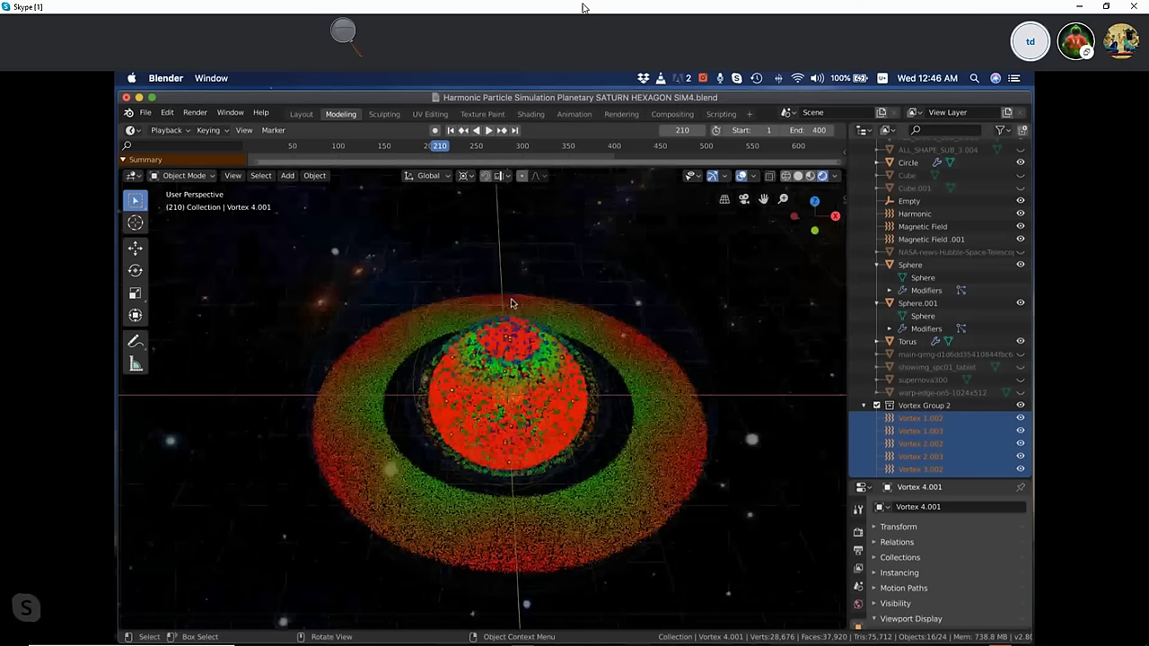
pyautogui.scroll(3, 511, 302)
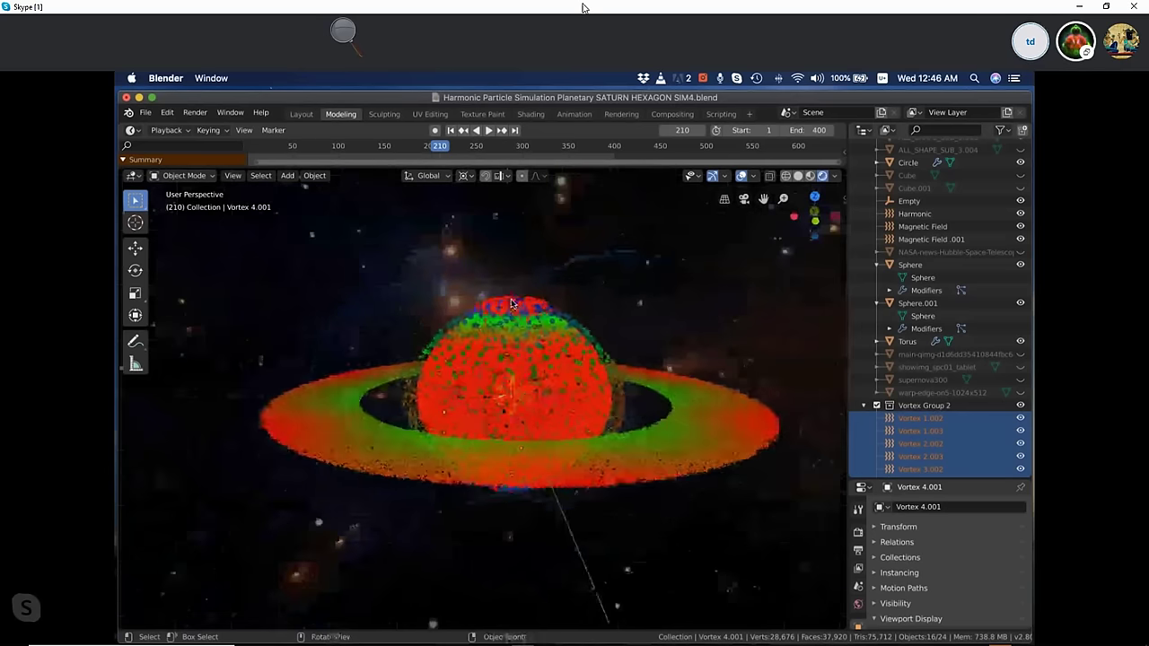
pyautogui.scroll(3, 511, 302)
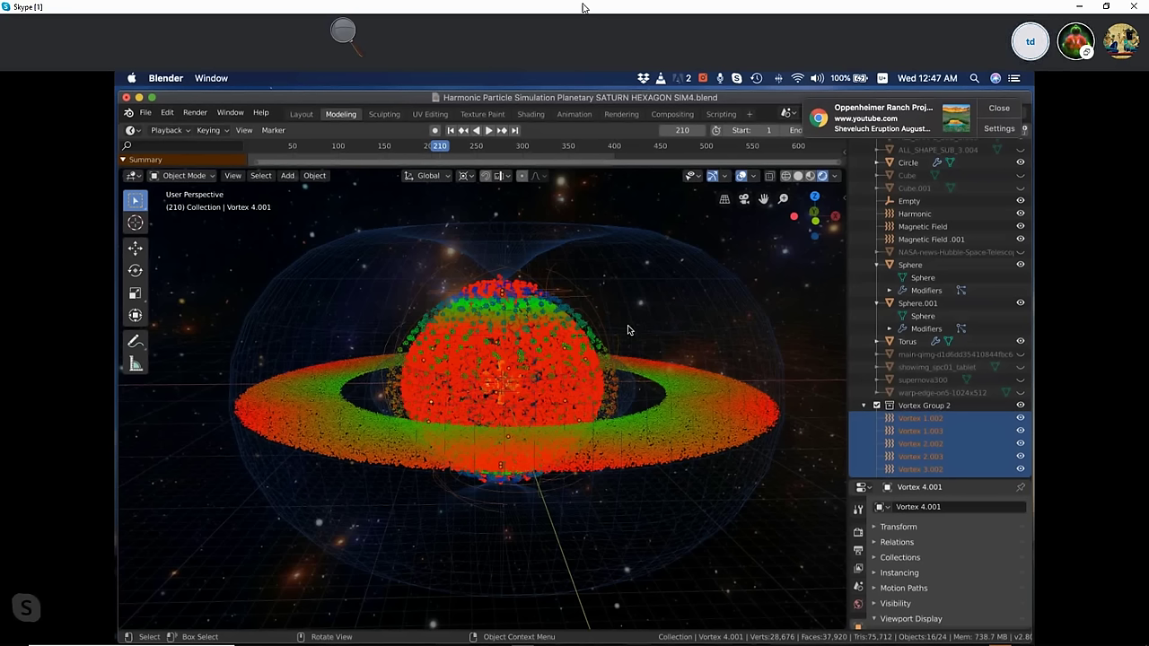
pyautogui.scroll(10, 628, 331)
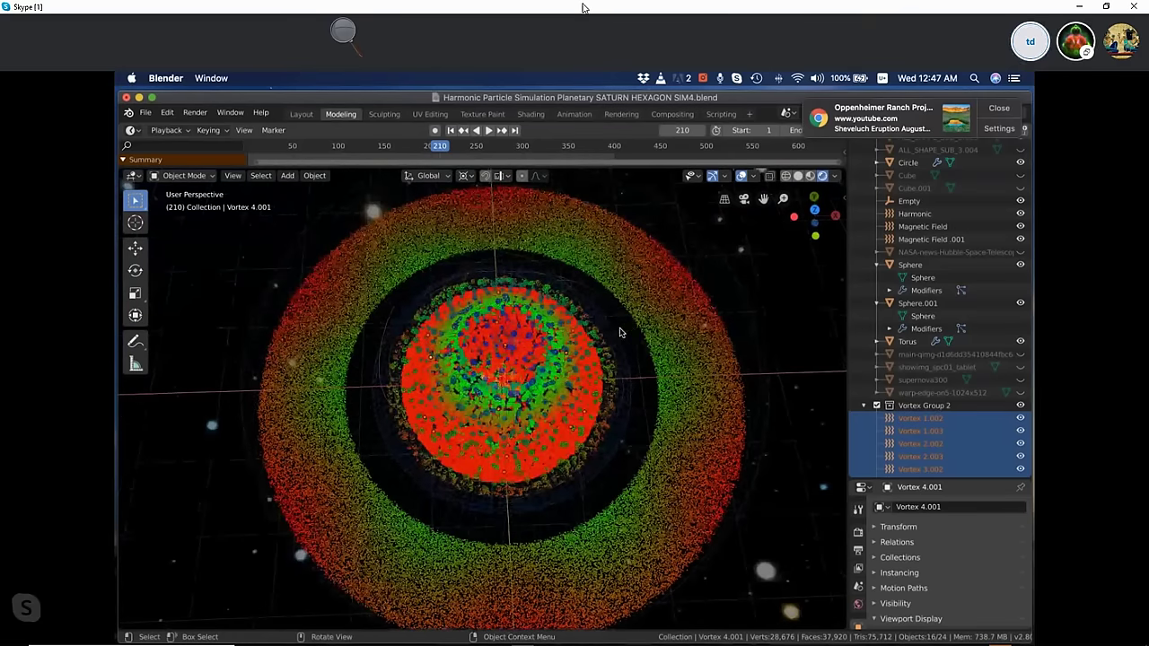
pyautogui.scroll(3, 620, 332)
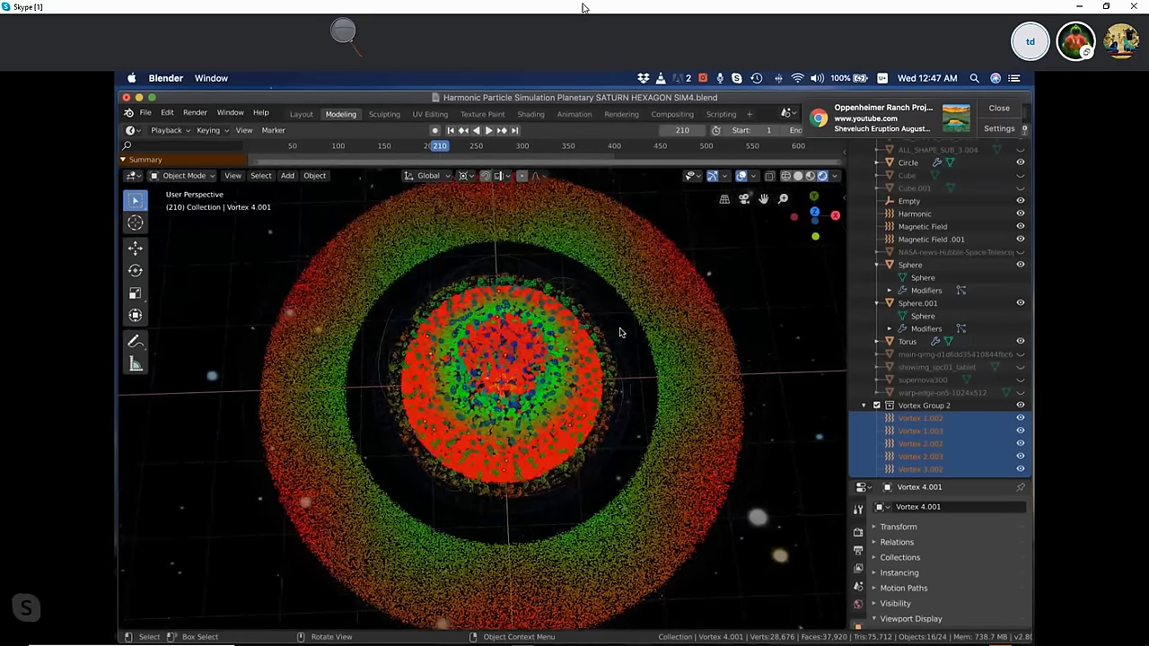
pyautogui.scroll(3, 619, 332)
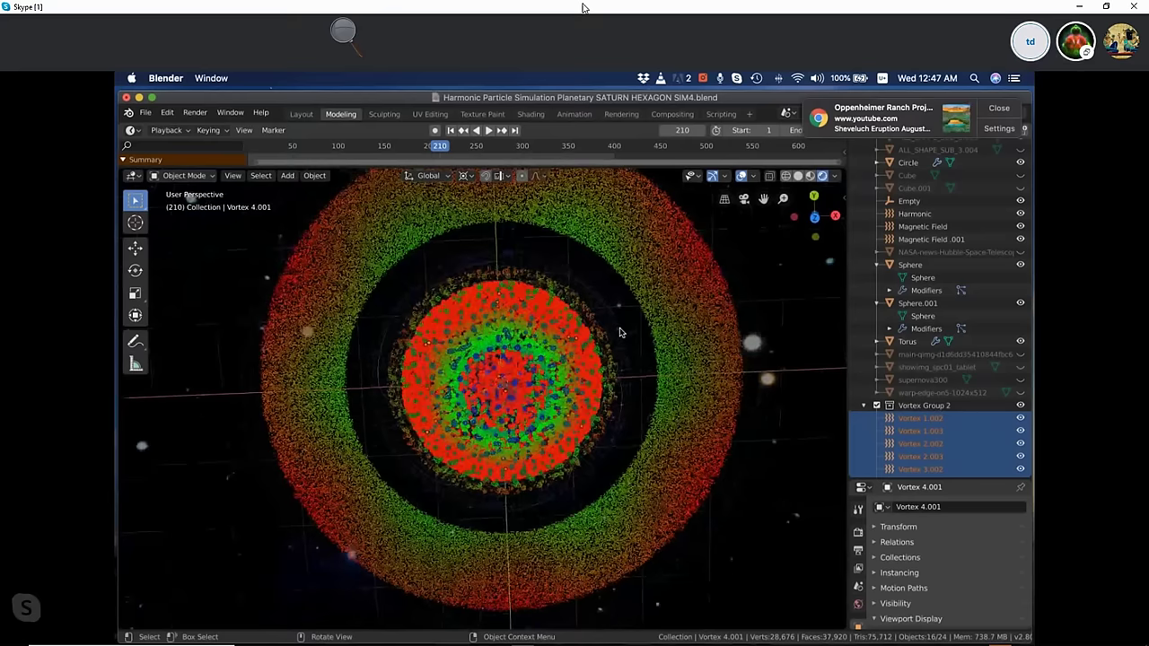
pyautogui.scroll(-3, 599, 339)
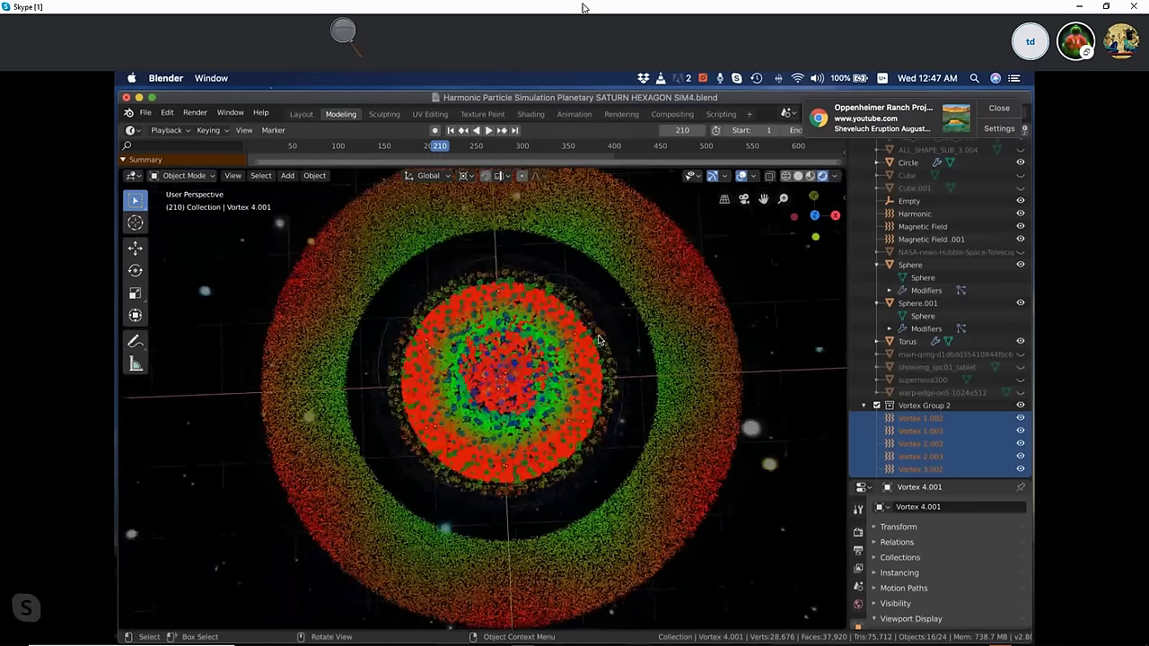
pyautogui.scroll(-3, 600, 340)
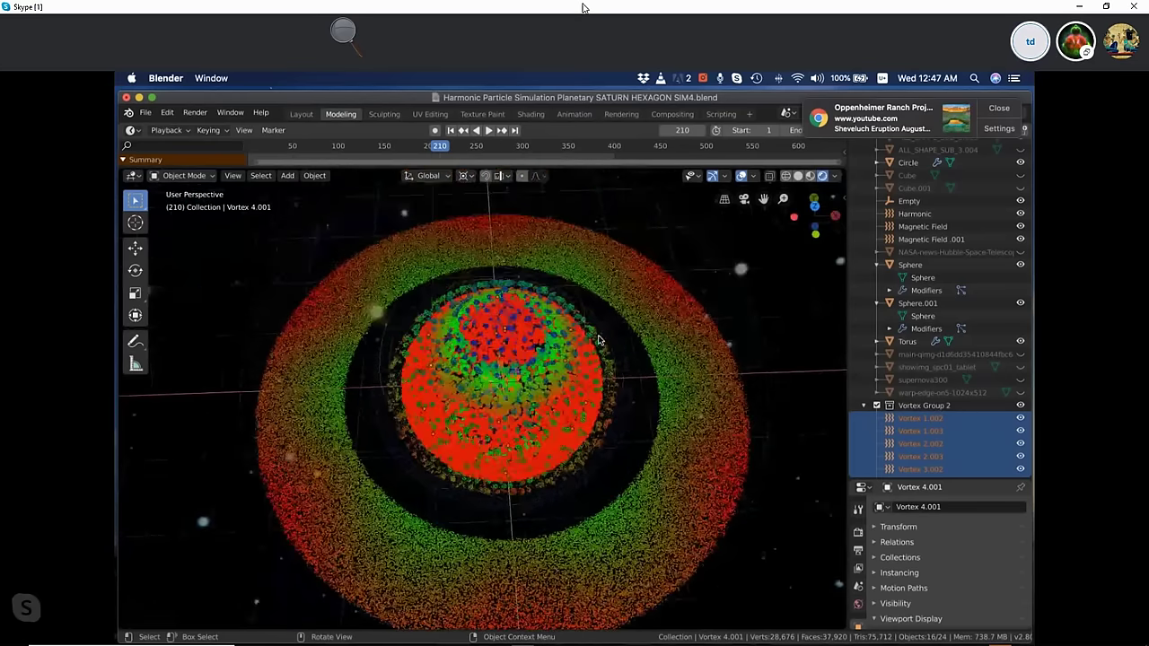
pyautogui.scroll(-3, 599, 339)
pyautogui.scroll(-2, 599, 340)
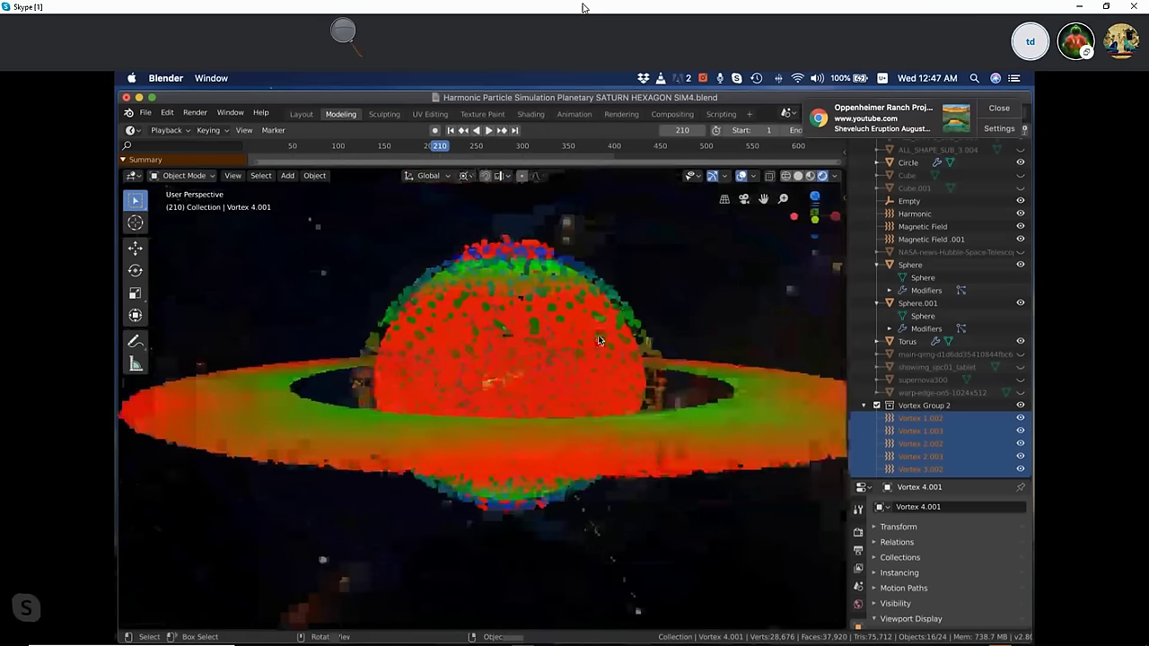
pyautogui.scroll(2, 600, 339)
pyautogui.scroll(2, 599, 339)
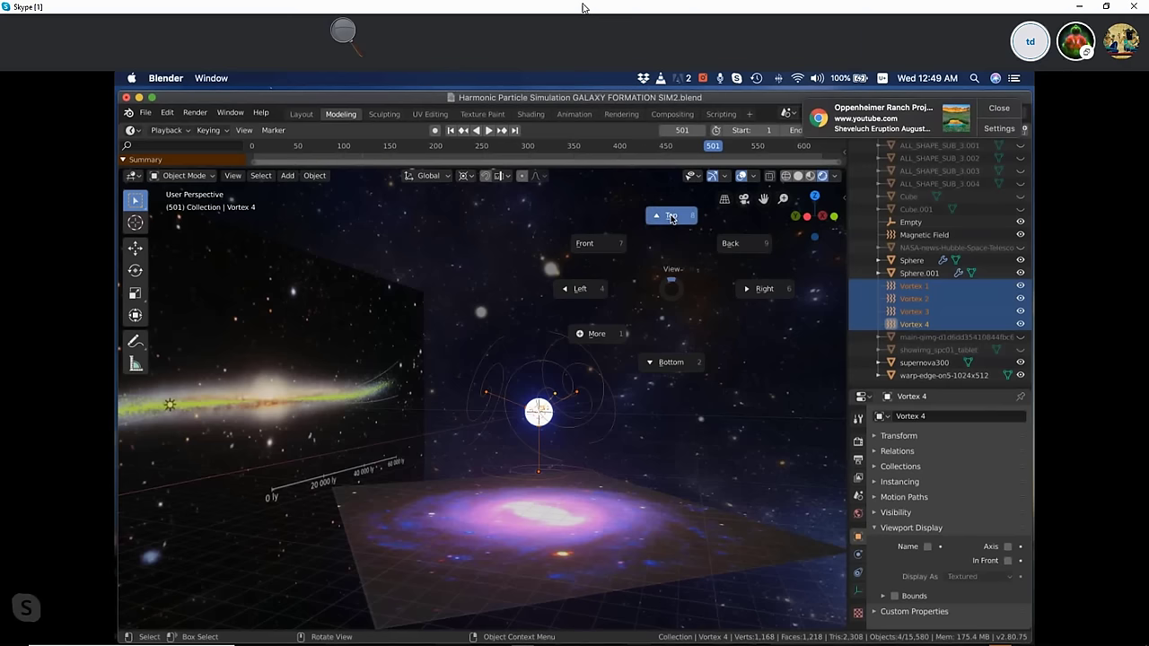
# View the galaxy straight down from above and zoom in.
pyautogui.click(670, 218)
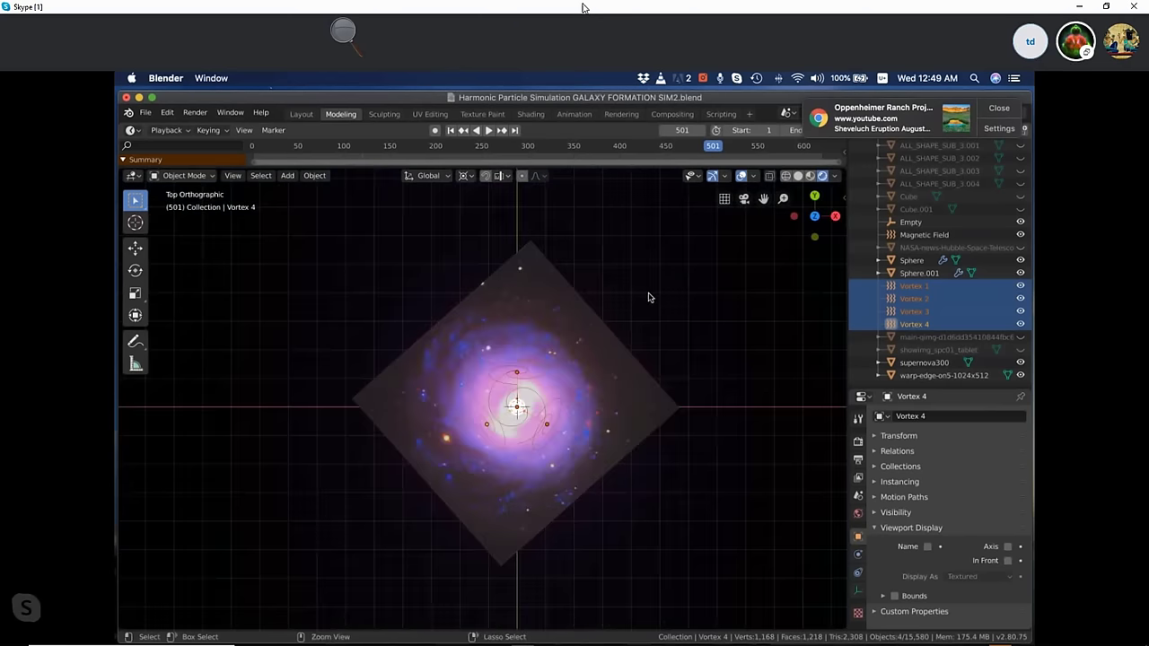
pyautogui.scroll(1, 650, 297)
pyautogui.scroll(1, 650, 297)
pyautogui.scroll(1, 650, 297)
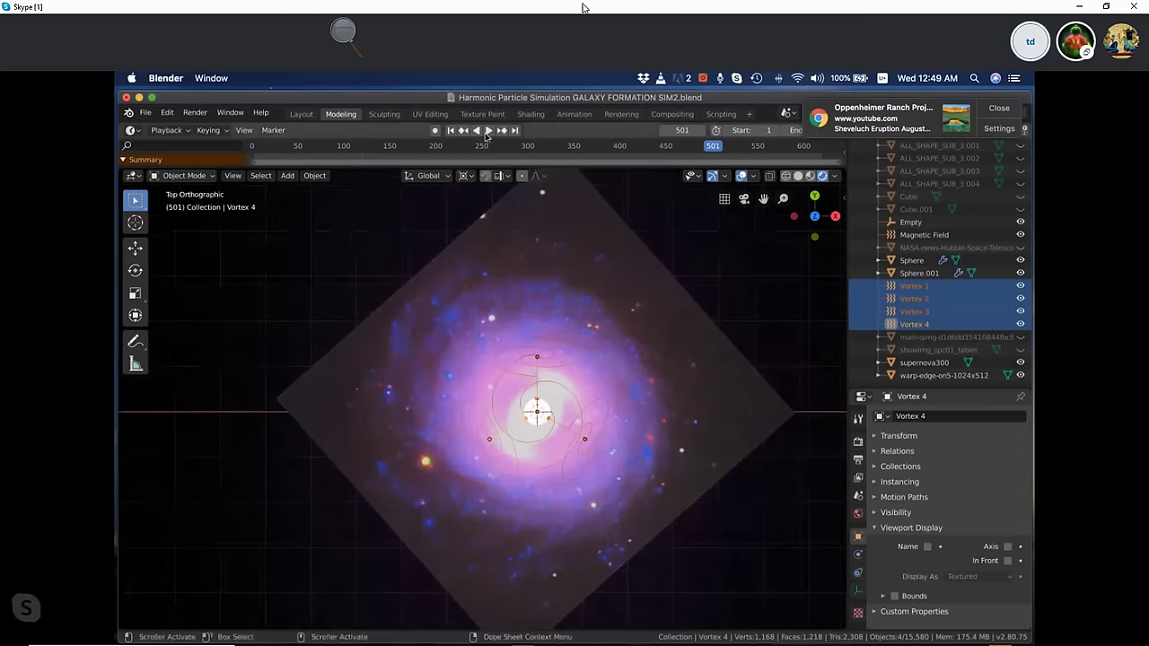
# Restart the galaxy simulation from the first frame and let it play toward frame 500.
pyautogui.click(485, 130)
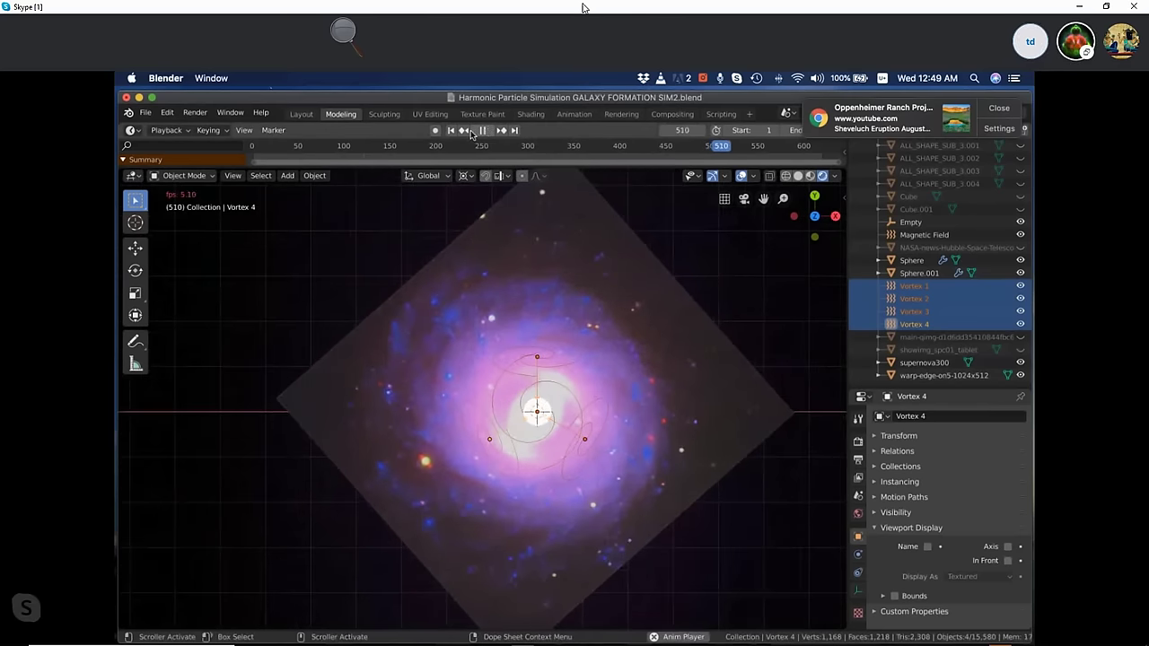
pyautogui.click(482, 130)
pyautogui.click(450, 130)
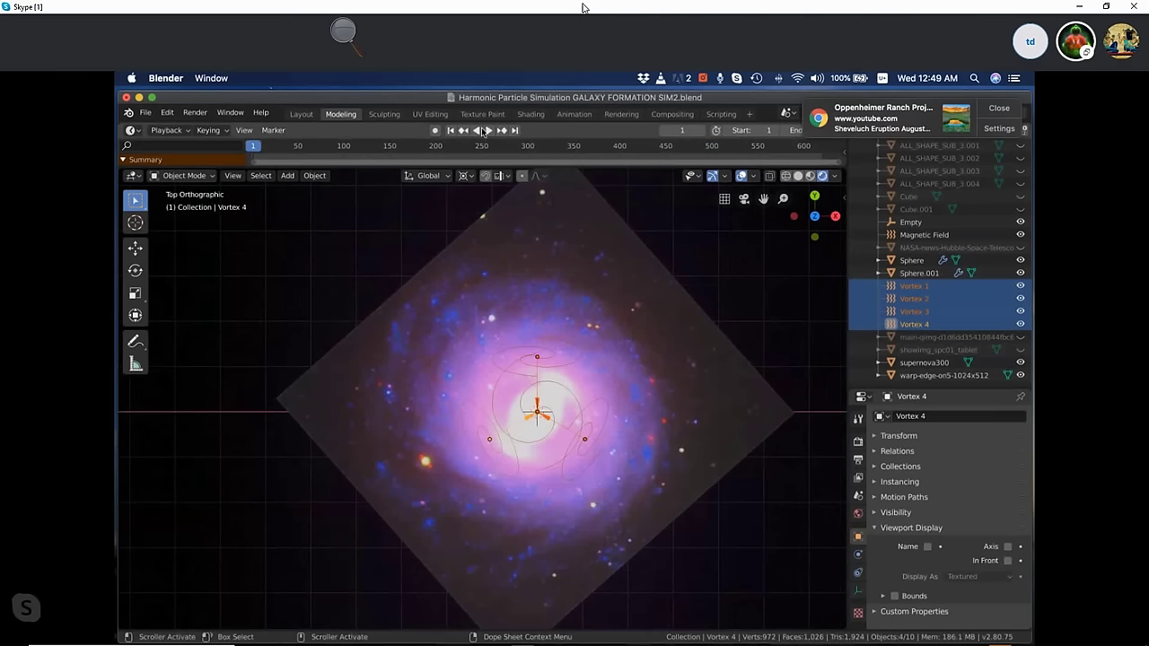
pyautogui.click(487, 130)
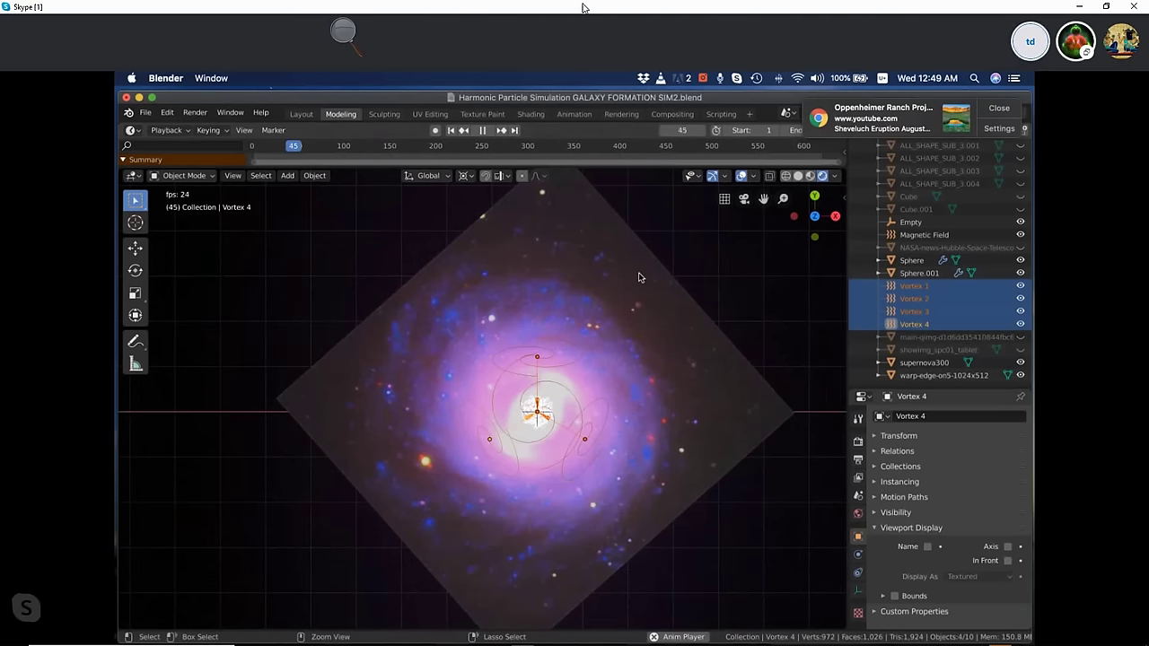
pyautogui.scroll(2, 638, 272)
pyautogui.scroll(2, 638, 272)
pyautogui.scroll(2, 638, 272)
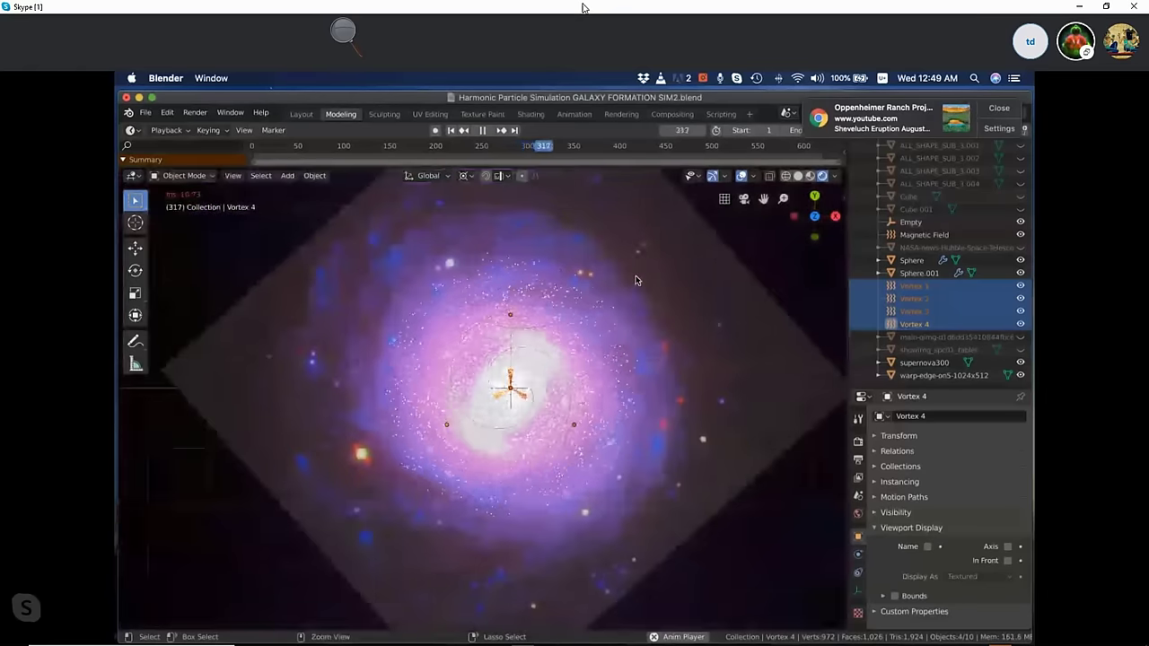
pyautogui.click(484, 132)
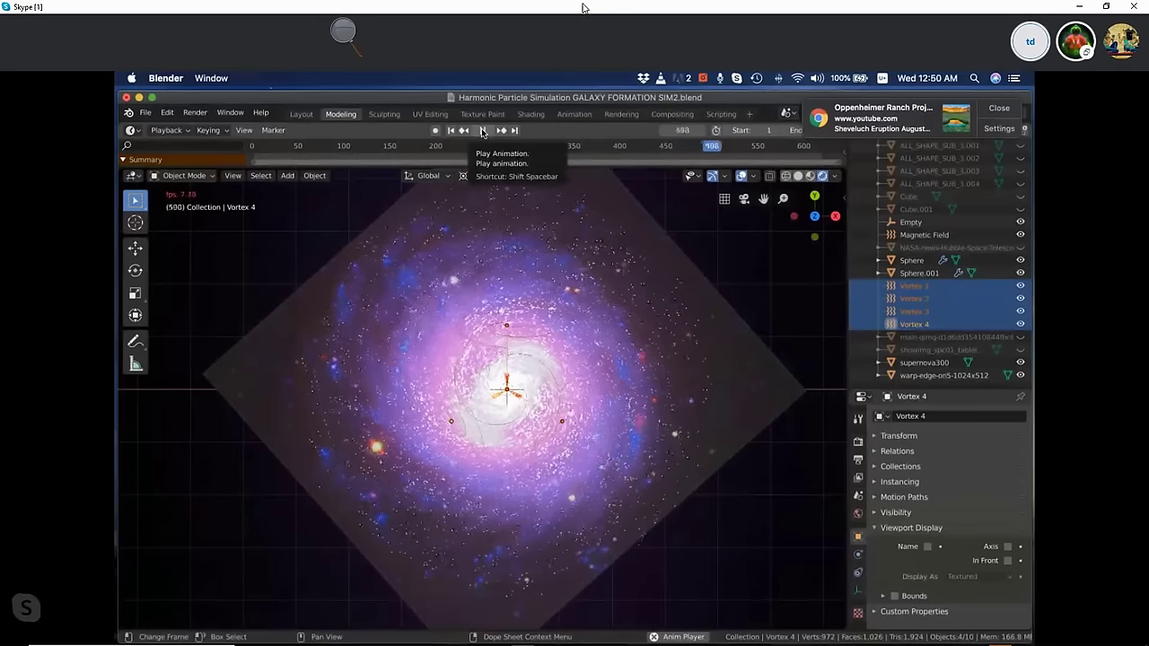
# Pause at frame 506, deselect the vortices, and tilt the view to see the particle disc side-on.
pyautogui.click(482, 132)
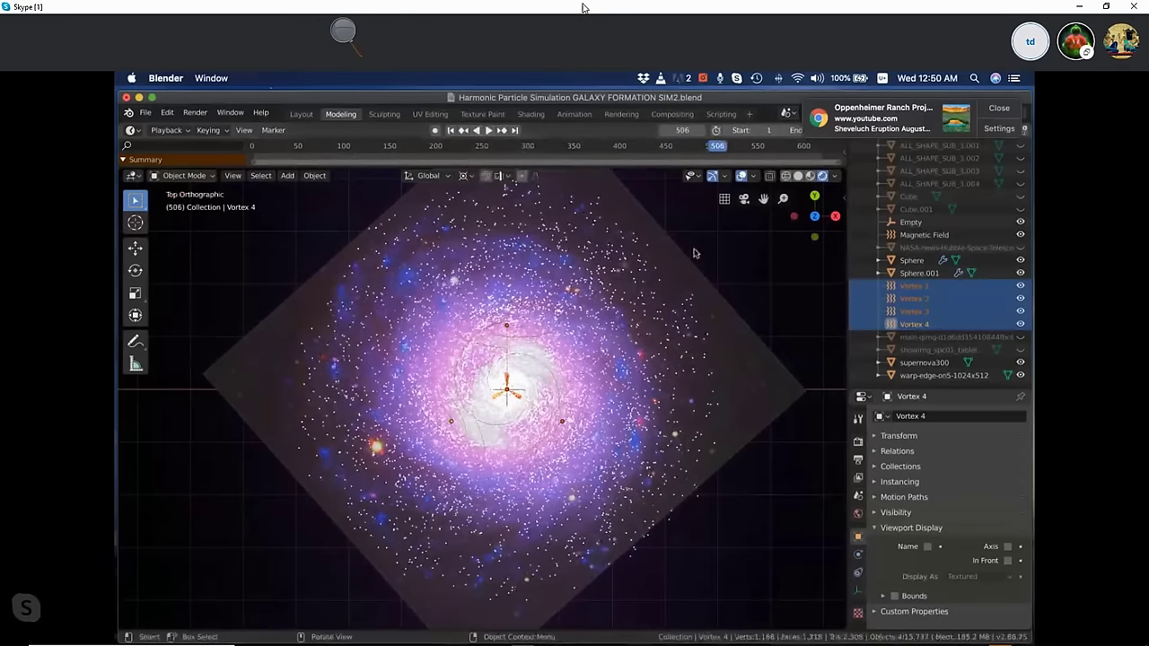
pyautogui.click(743, 256)
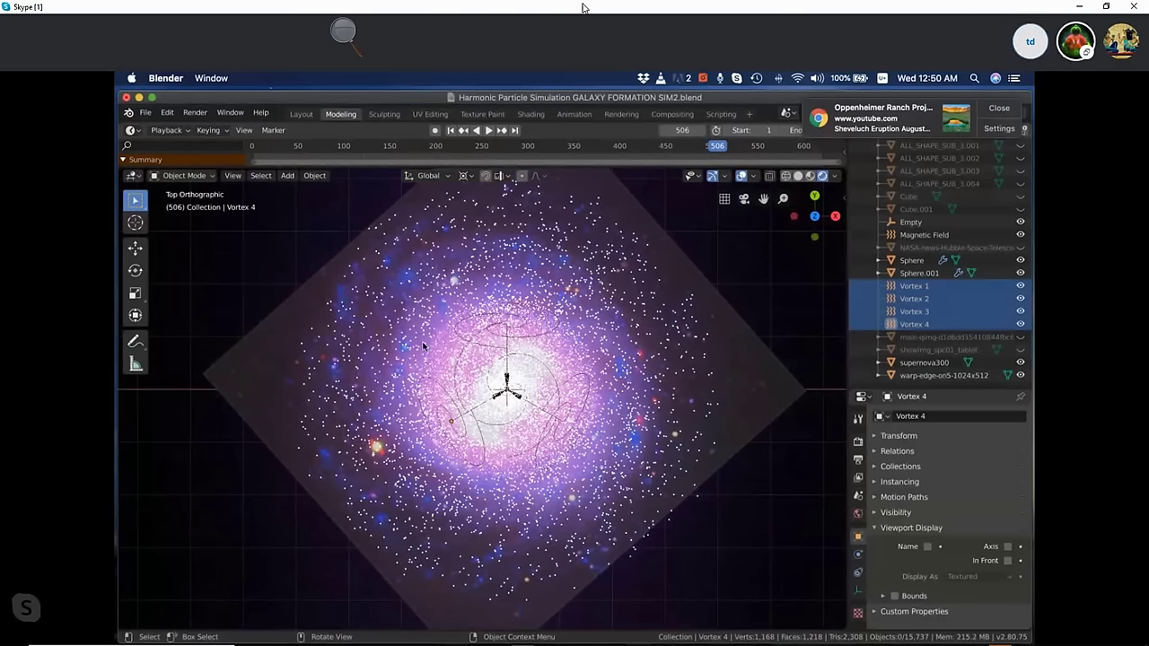
pyautogui.hotkey('ctrl', 'z')
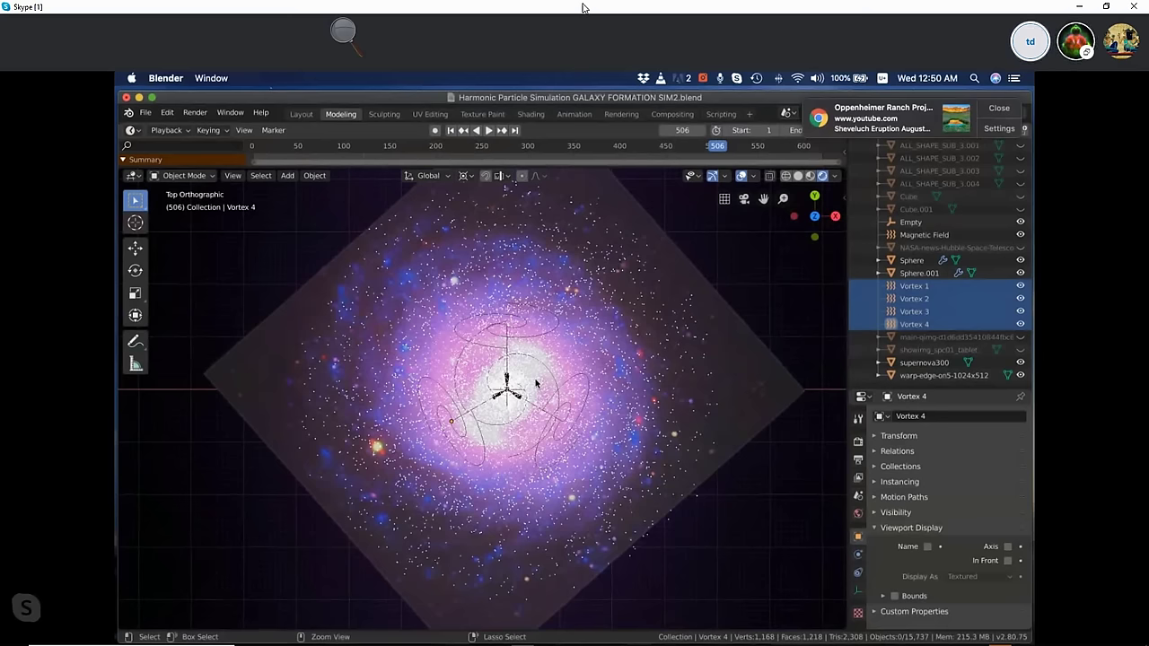
pyautogui.hotkey('ctrl', 'z')
pyautogui.hotkey('ctrl', 'z')
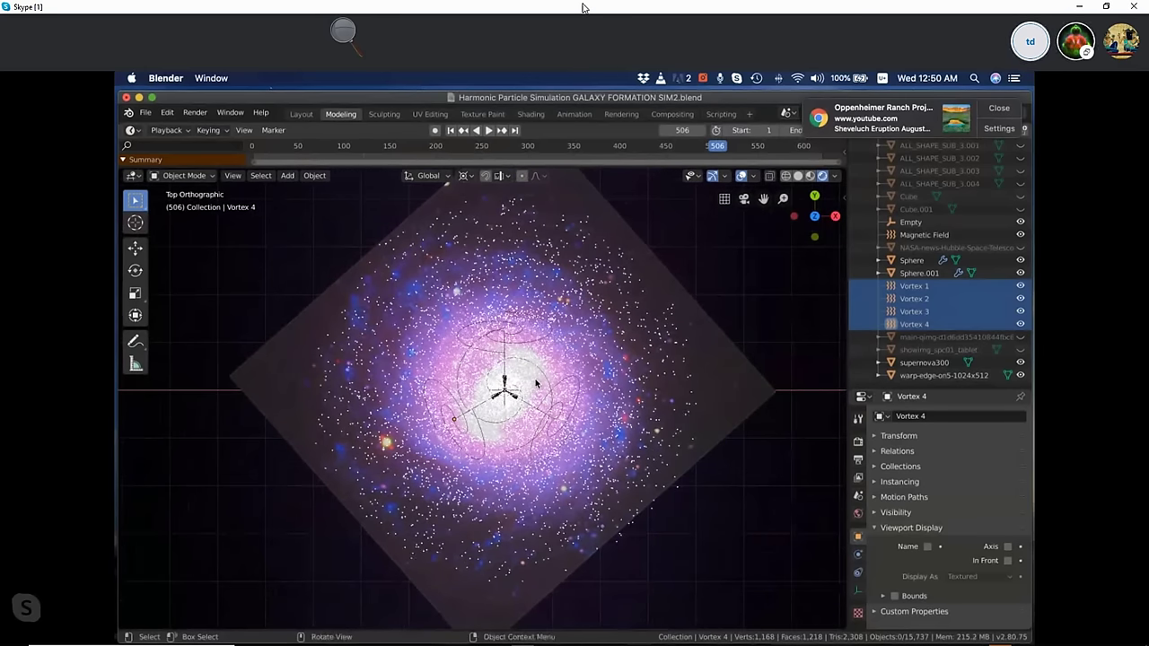
pyautogui.moveTo(535, 383)
pyautogui.mouseDown(button='middle')
pyautogui.moveTo(433, 338)
pyautogui.moveTo(466, 298)
pyautogui.moveTo(516, 306)
pyautogui.mouseUp(button='middle')
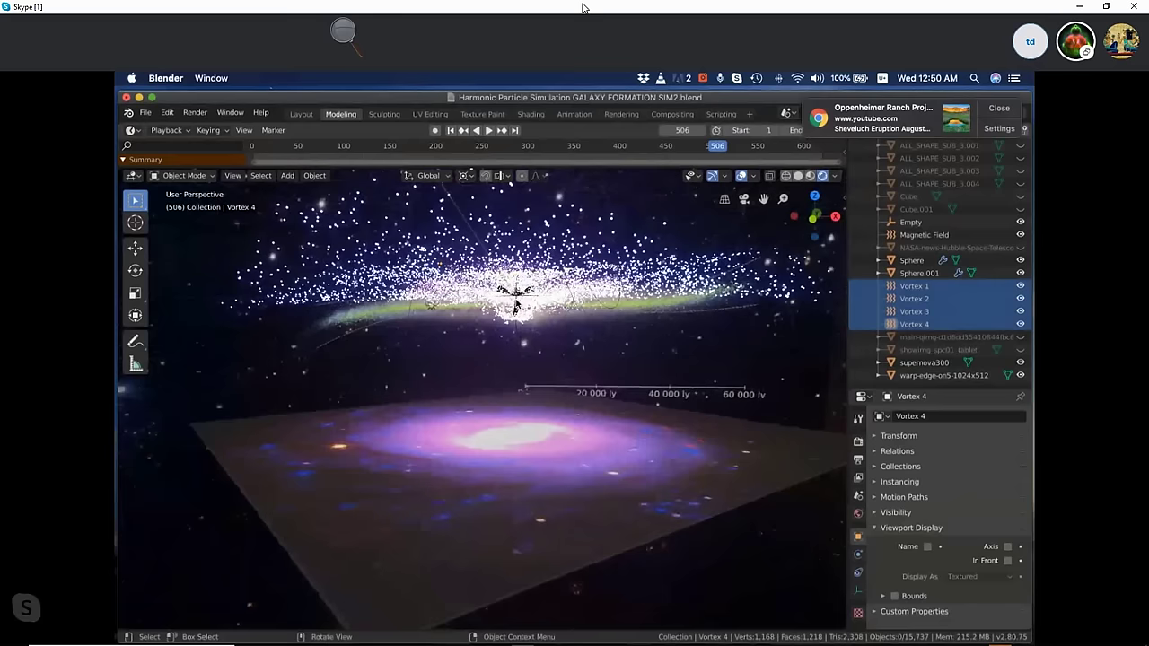
pyautogui.press('`')
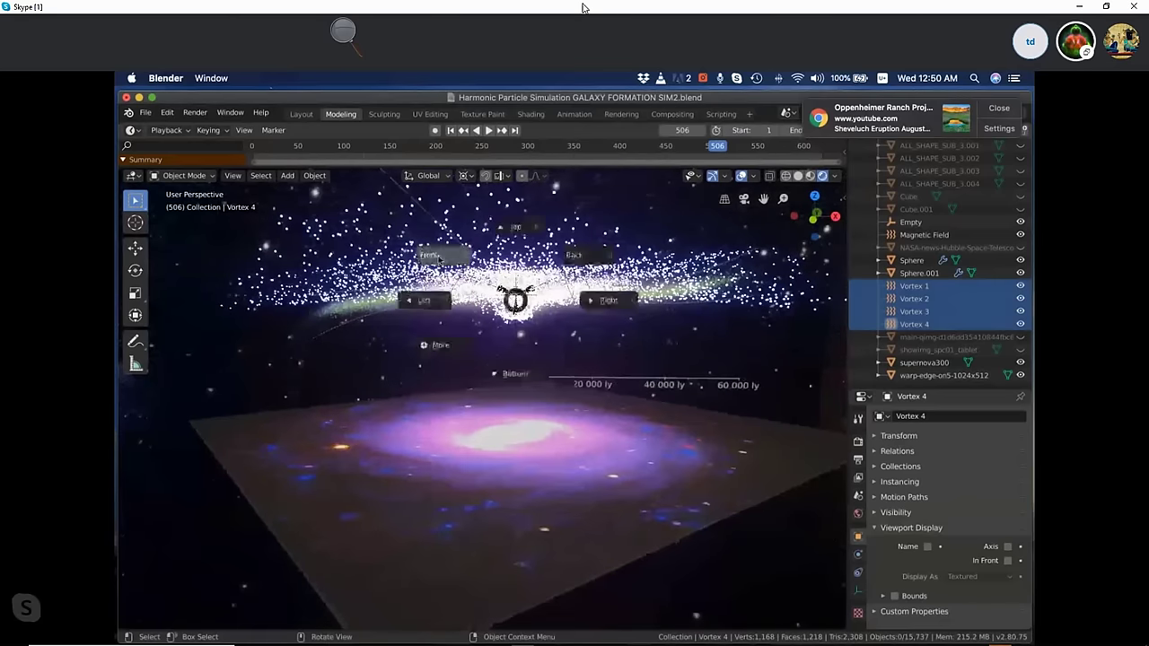
# Switch to Front view, zoom in, and make Empty the active object.
pyautogui.click(473, 276)
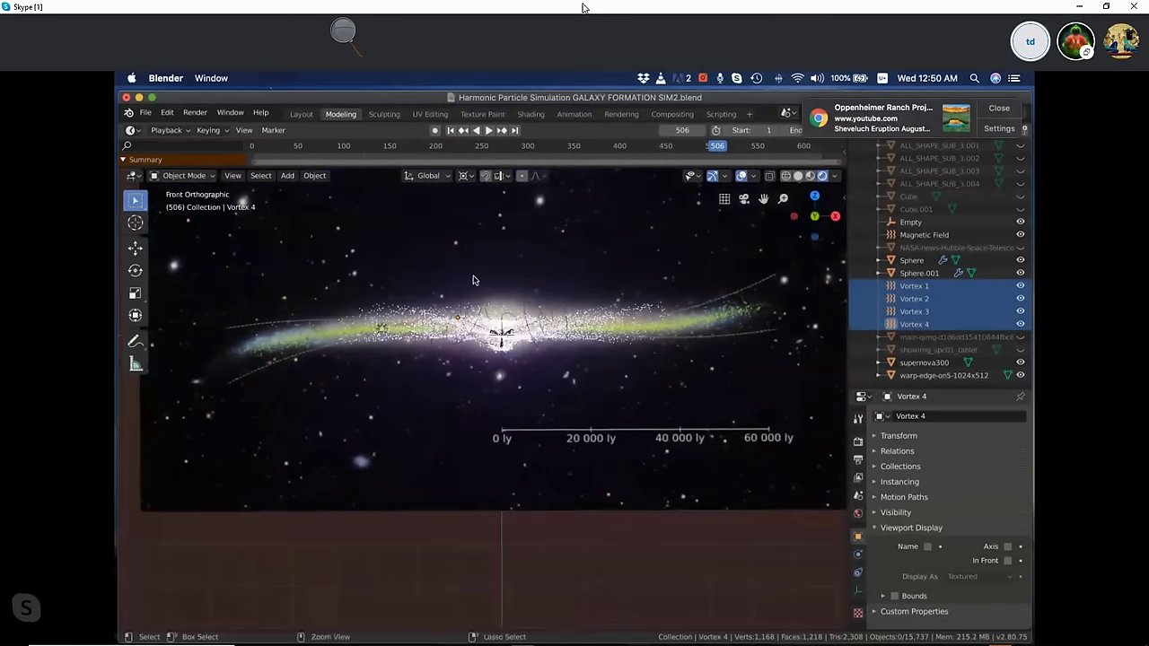
pyautogui.scroll(5, 473, 279)
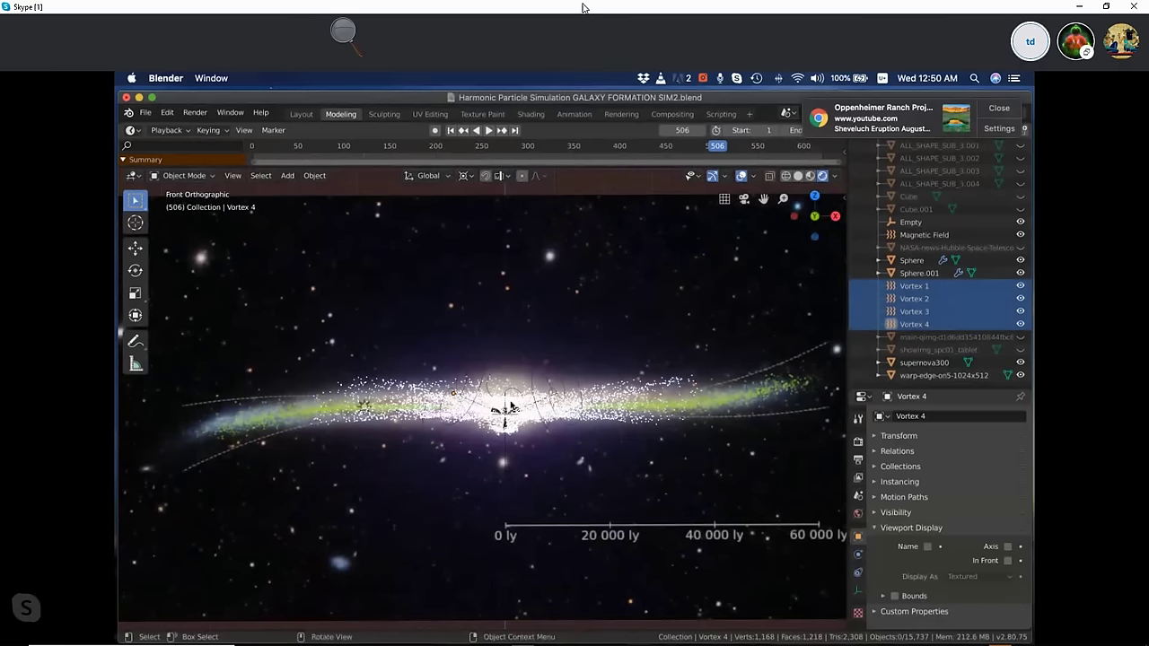
pyautogui.click(911, 222)
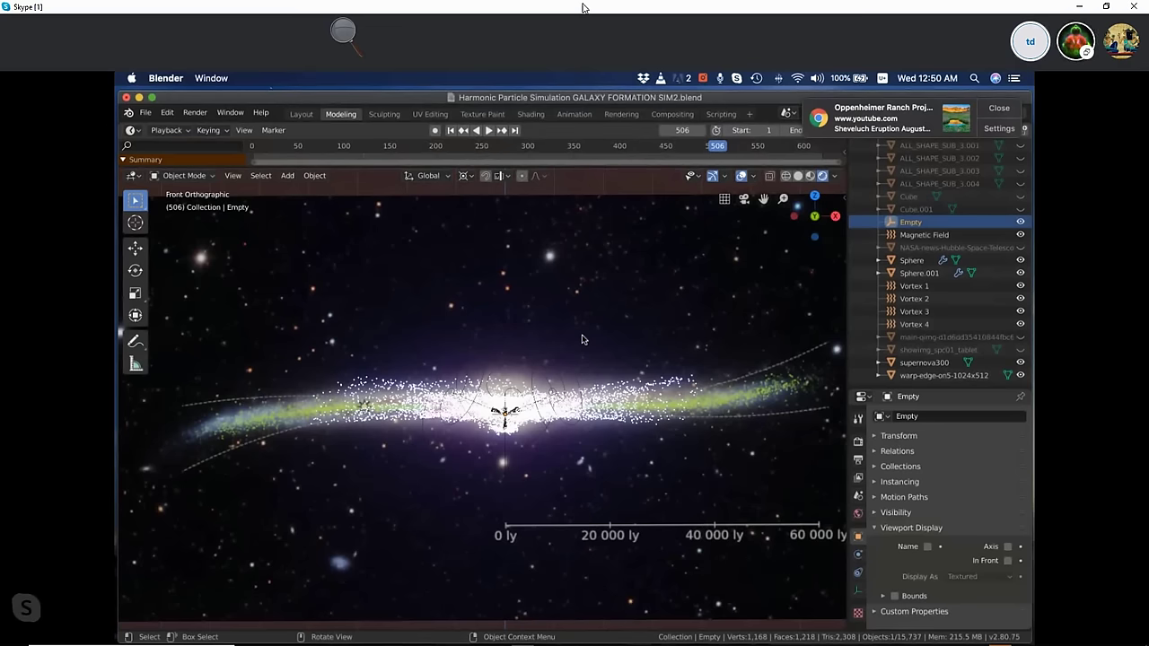
# Orbit and pan the view around the frame-506 particle cloud.
pyautogui.moveTo(581, 339); pyautogui.dragTo(582, 339, button='middle')
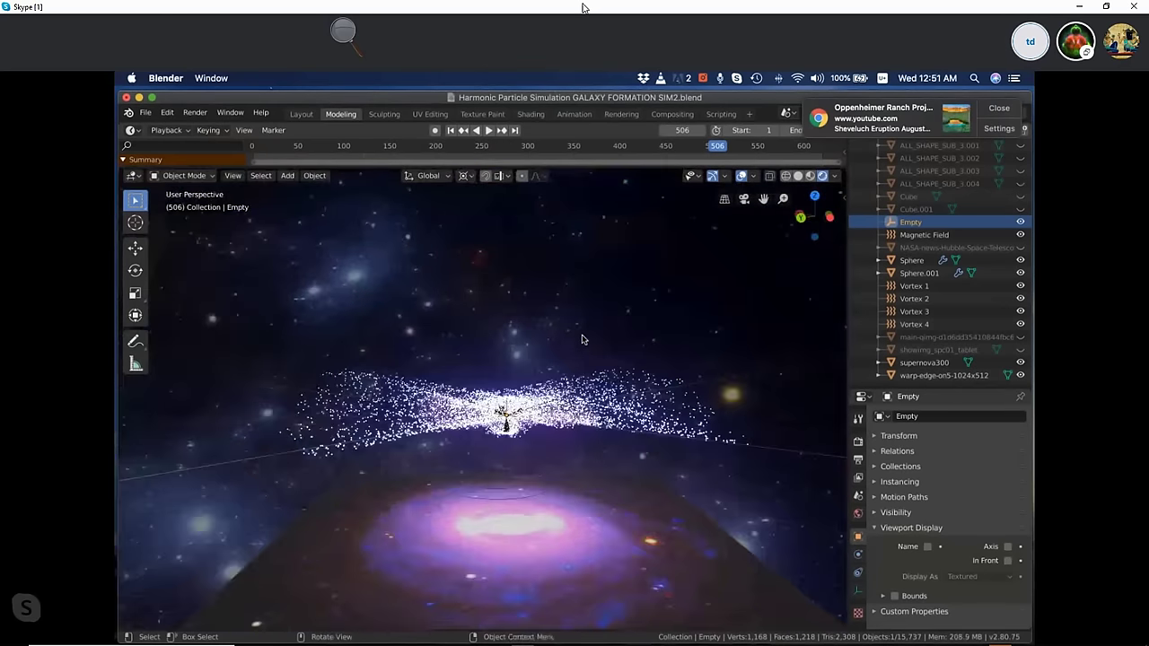
pyautogui.moveTo(581, 340); pyautogui.dragTo(569, 338, button='middle')
pyautogui.hscroll(-3, 569, 338)
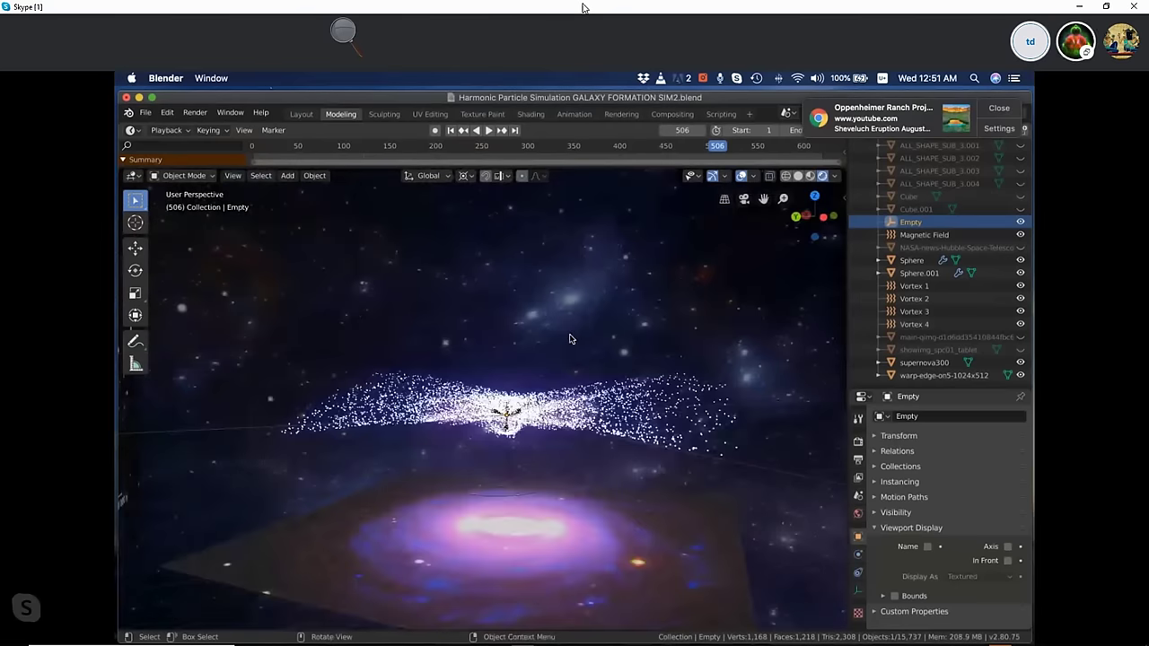
pyautogui.hscroll(-3, 569, 339)
pyautogui.hscroll(-3, 569, 339)
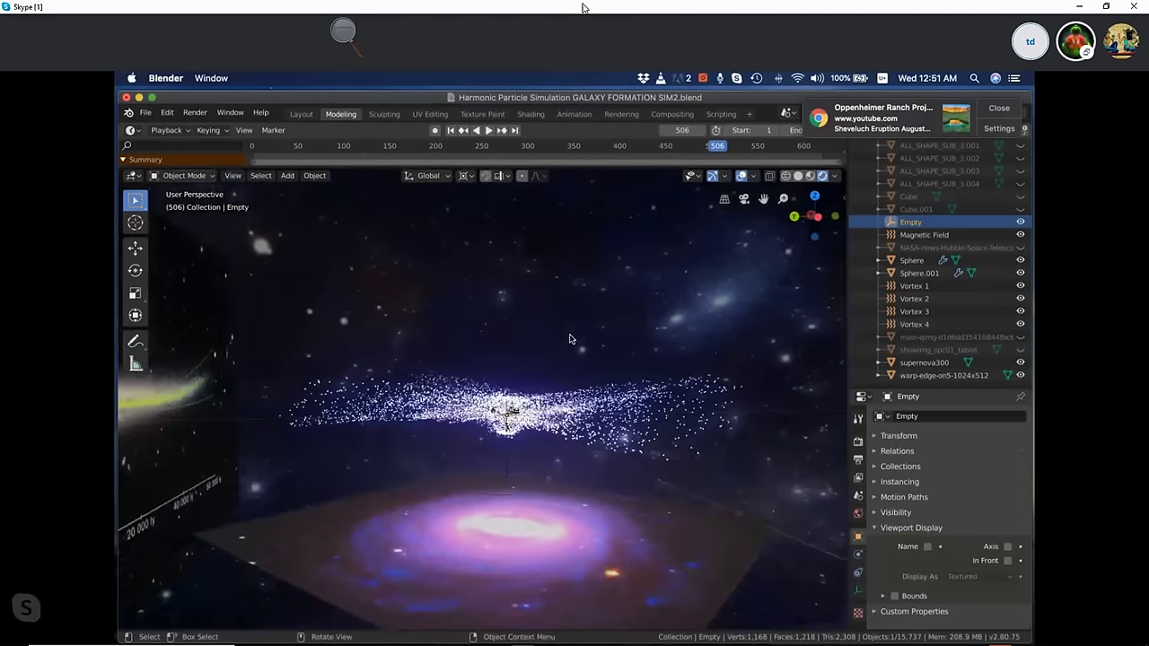
pyautogui.hscroll(-3, 569, 338)
pyautogui.hscroll(-3, 569, 338)
pyautogui.hscroll(-3, 569, 338)
pyautogui.hscroll(-3, 569, 339)
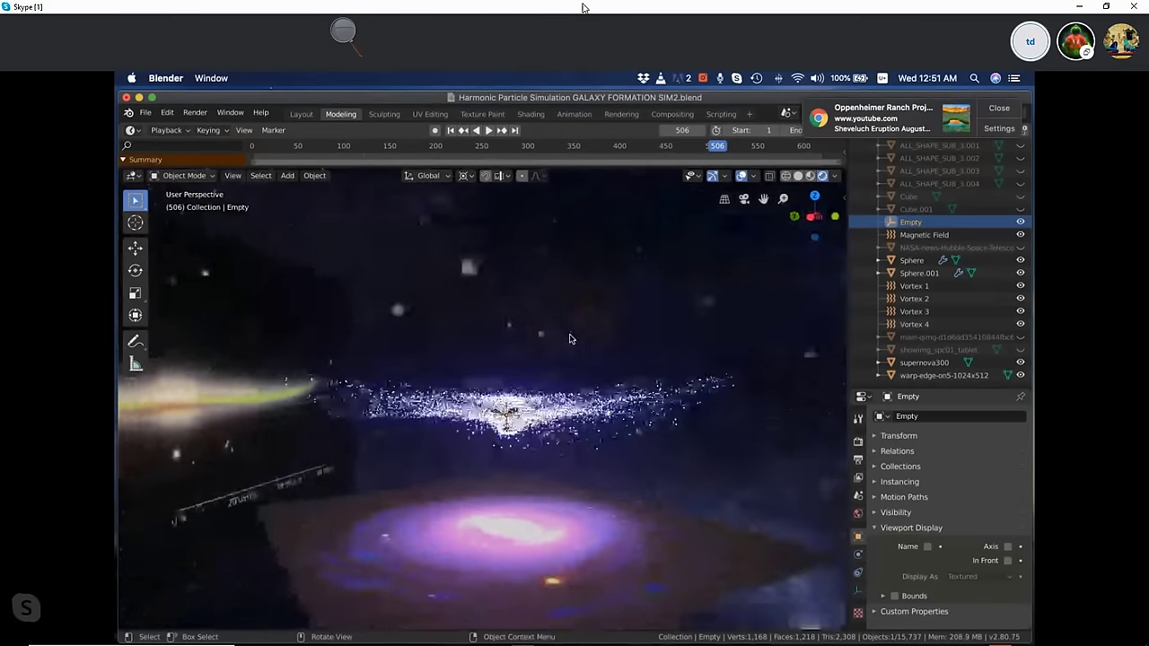
pyautogui.hscroll(-3, 569, 339)
pyautogui.hscroll(-3, 569, 338)
pyautogui.hscroll(-3, 569, 339)
pyautogui.hscroll(-3, 569, 339)
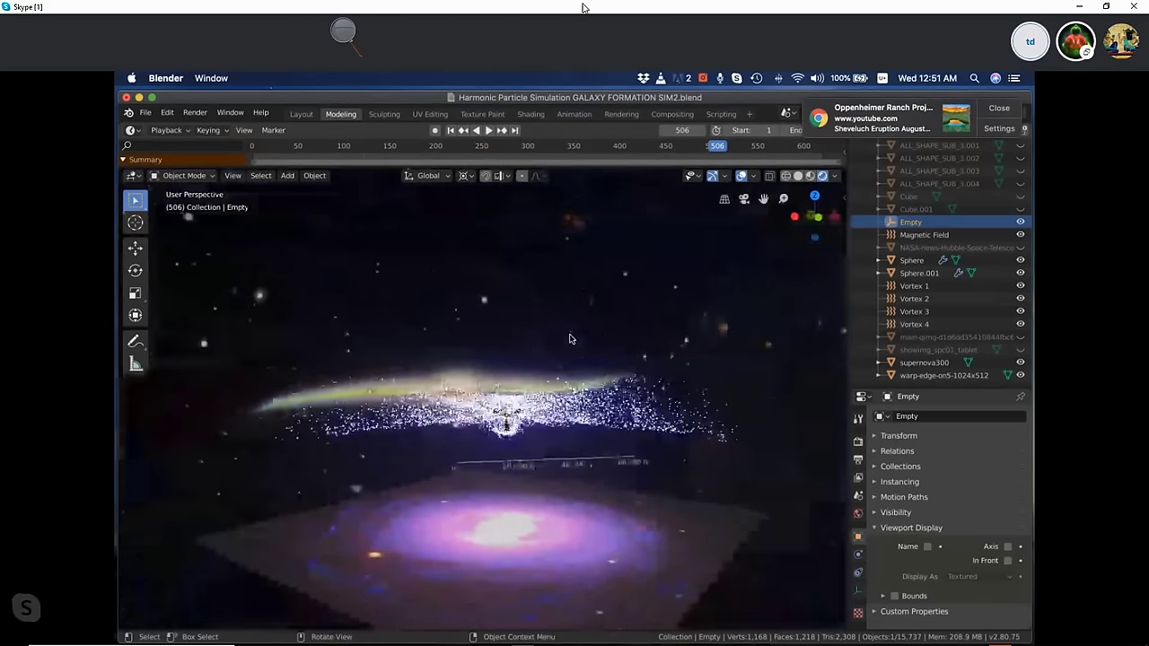
pyautogui.hscroll(-3, 569, 338)
pyautogui.hscroll(-3, 569, 338)
pyautogui.hscroll(-3, 569, 339)
pyautogui.hscroll(-2, 569, 338)
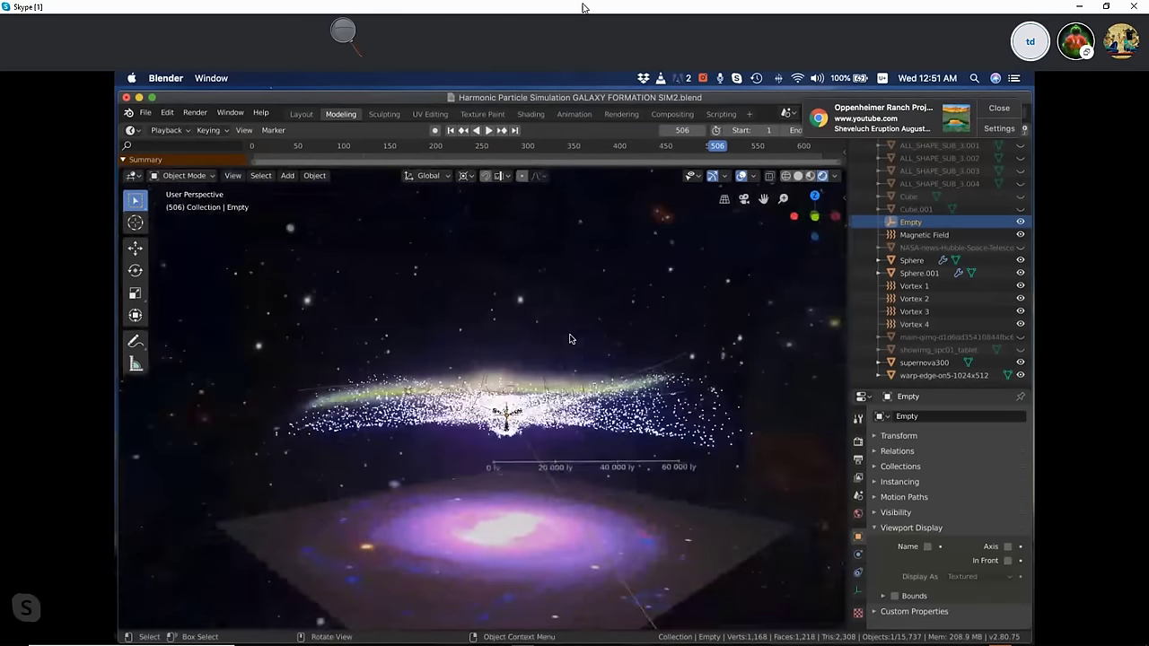
pyautogui.hscroll(-2, 569, 339)
pyautogui.hscroll(-2, 569, 338)
pyautogui.hscroll(-2, 569, 339)
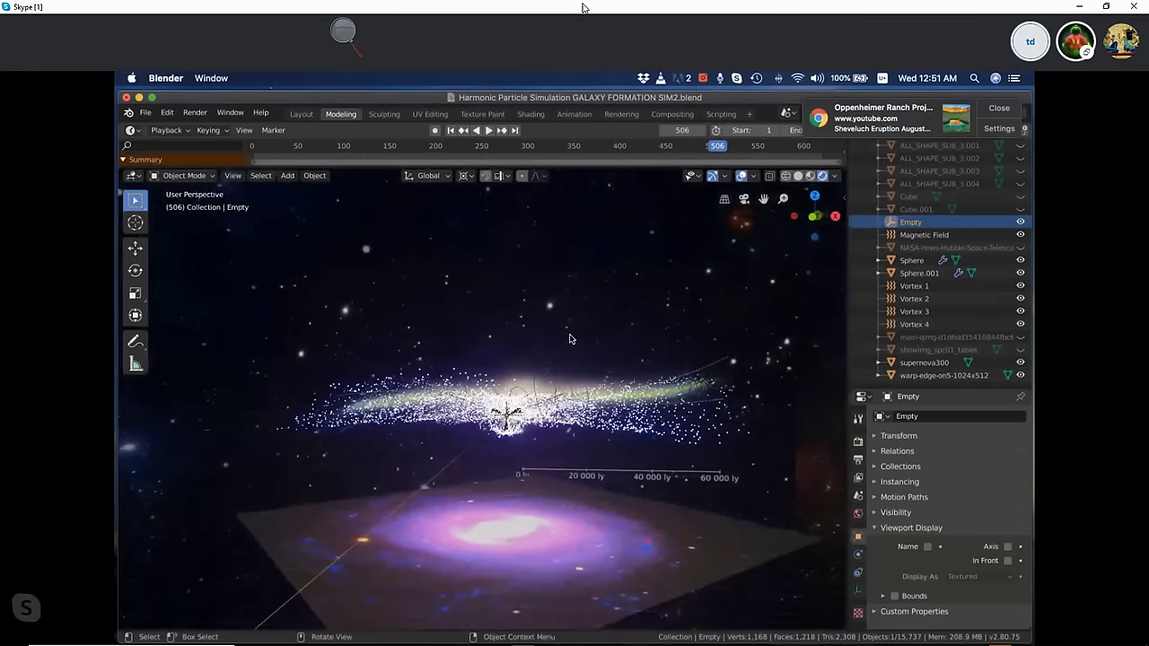
pyautogui.hscroll(-2, 569, 339)
pyautogui.hscroll(-2, 569, 339)
pyautogui.hscroll(-2, 569, 339)
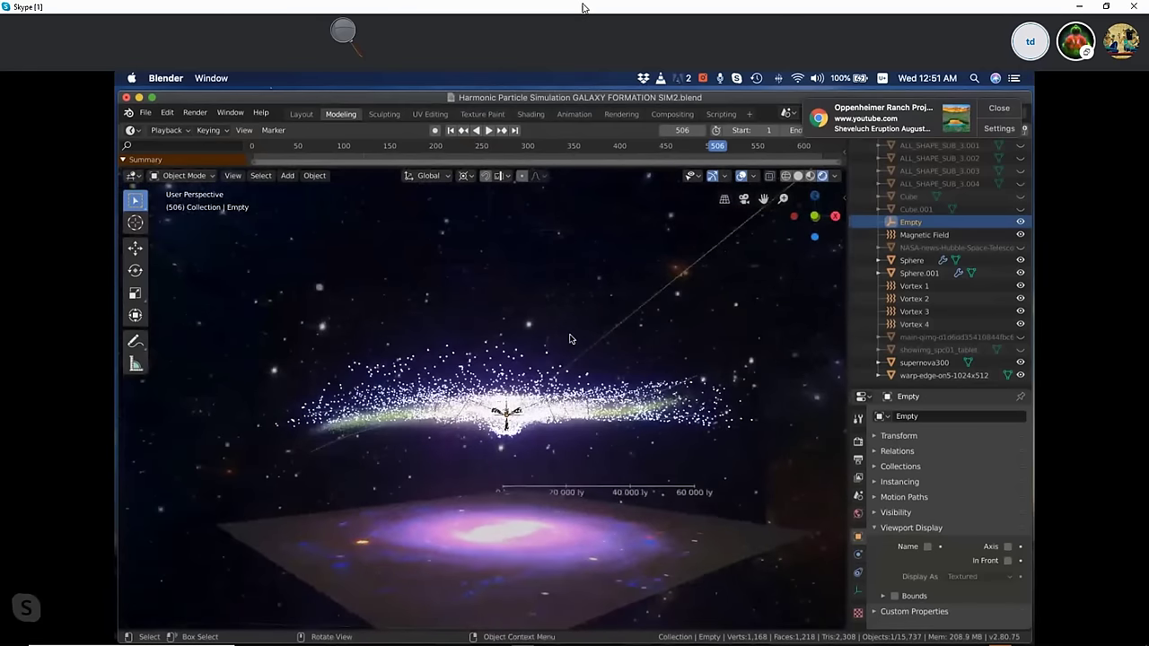
# Zoom in on the particle cloud and select the warp-edge-on5-1024x512 image plane.
pyautogui.press('ctrl')
pyautogui.keyDown('ctrl'); pyautogui.scroll(2, 569, 339); pyautogui.keyUp('ctrl')
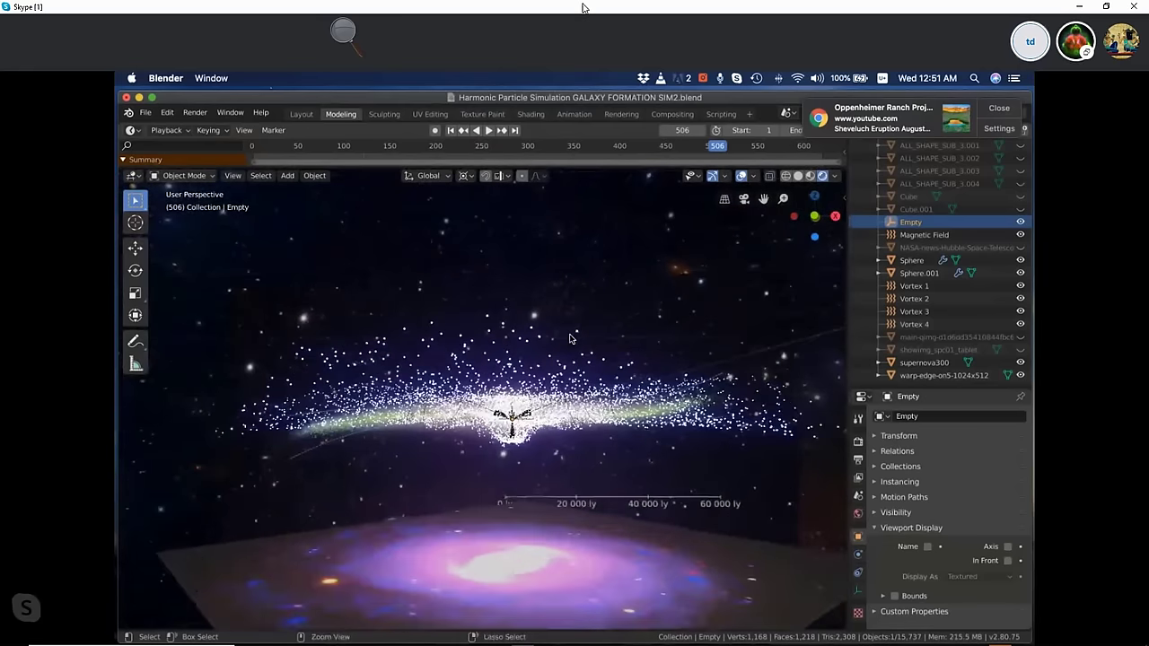
pyautogui.keyDown('ctrl'); pyautogui.scroll(1, 569, 338); pyautogui.keyUp('ctrl')
pyautogui.keyDown('ctrl'); pyautogui.scroll(1, 569, 339); pyautogui.keyUp('ctrl')
pyautogui.keyDown('ctrl'); pyautogui.scroll(1, 569, 339); pyautogui.keyUp('ctrl')
pyautogui.keyDown('ctrl'); pyautogui.scroll(1, 569, 339); pyautogui.keyUp('ctrl')
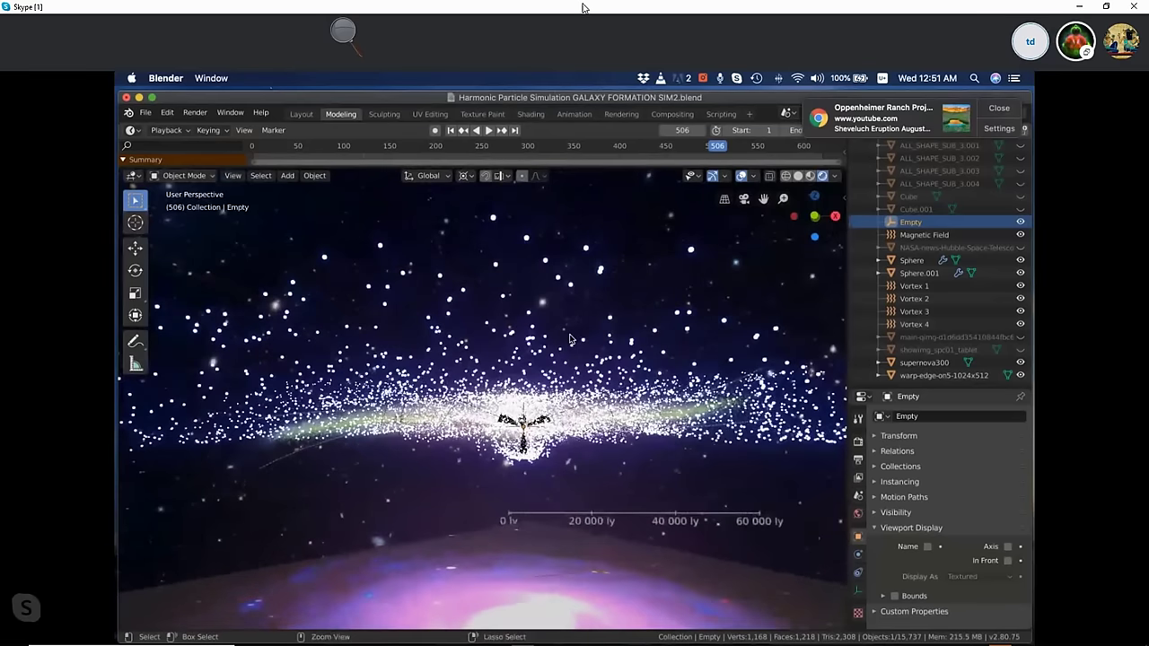
pyautogui.keyDown('ctrl'); pyautogui.scroll(1, 569, 338); pyautogui.keyUp('ctrl')
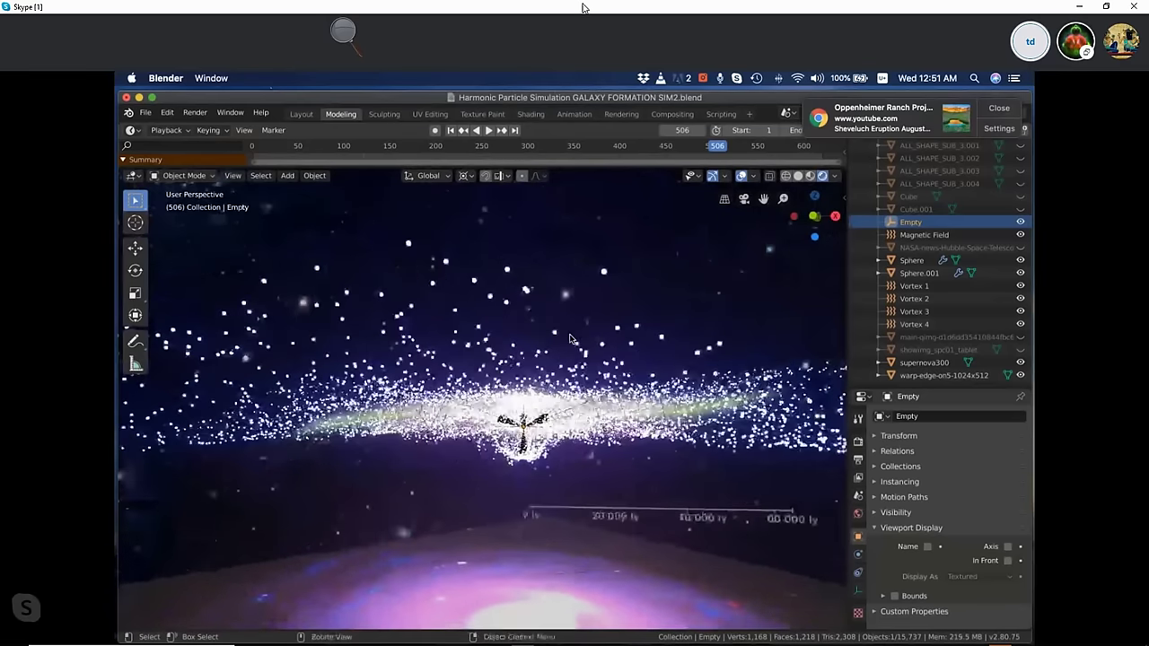
pyautogui.keyDown('ctrl'); pyautogui.scroll(1, 569, 338); pyautogui.keyUp('ctrl')
pyautogui.keyDown('ctrl'); pyautogui.scroll(1, 569, 339); pyautogui.keyUp('ctrl')
pyautogui.keyDown('ctrl'); pyautogui.scroll(1, 569, 339); pyautogui.keyUp('ctrl')
pyautogui.keyDown('ctrl'); pyautogui.scroll(1, 569, 338); pyautogui.keyUp('ctrl')
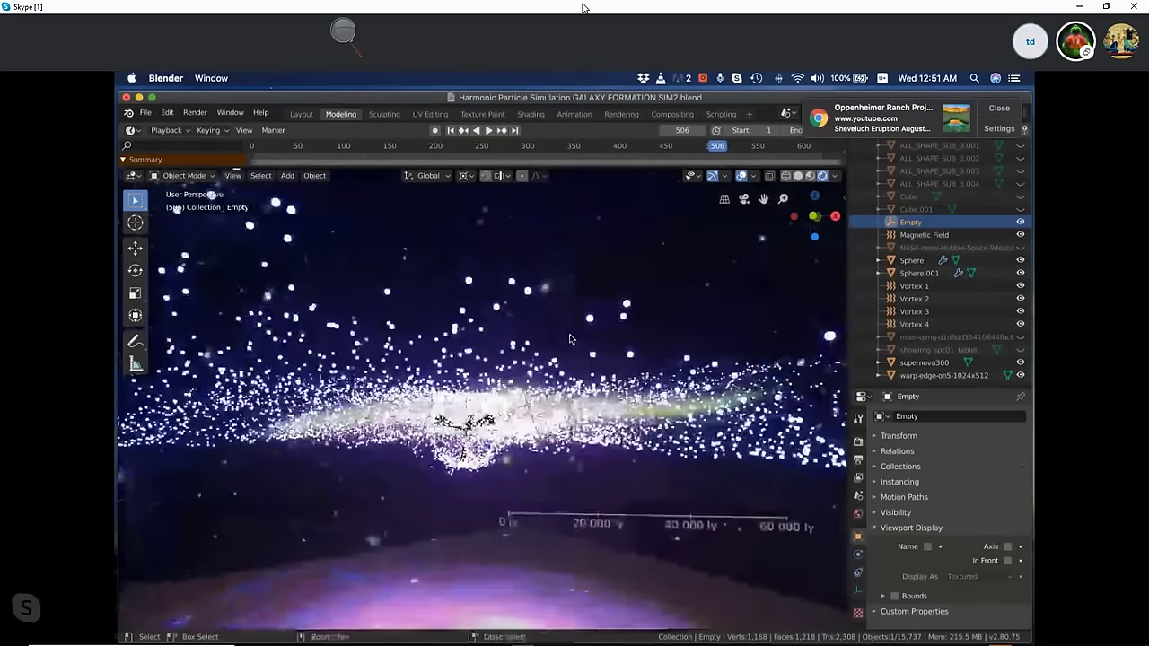
pyautogui.keyDown('ctrl'); pyautogui.scroll(1, 569, 339); pyautogui.keyUp('ctrl')
pyautogui.keyDown('ctrl'); pyautogui.scroll(1, 569, 338); pyautogui.keyUp('ctrl')
pyautogui.keyDown('ctrl'); pyautogui.scroll(1, 569, 338); pyautogui.keyUp('ctrl')
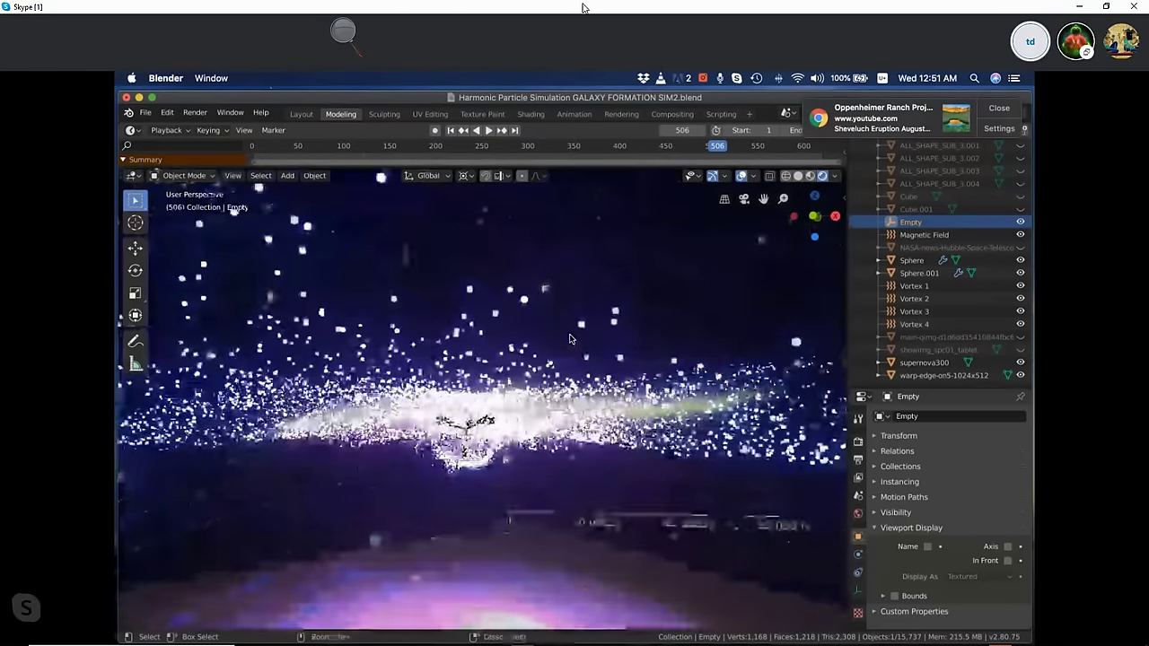
pyautogui.keyDown('ctrl'); pyautogui.scroll(1, 569, 338); pyautogui.keyUp('ctrl')
pyautogui.keyDown('ctrl'); pyautogui.scroll(1, 569, 338); pyautogui.keyUp('ctrl')
pyautogui.keyDown('ctrl'); pyautogui.scroll(1, 569, 338); pyautogui.keyUp('ctrl')
pyautogui.keyDown('ctrl'); pyautogui.scroll(1, 569, 339); pyautogui.keyUp('ctrl')
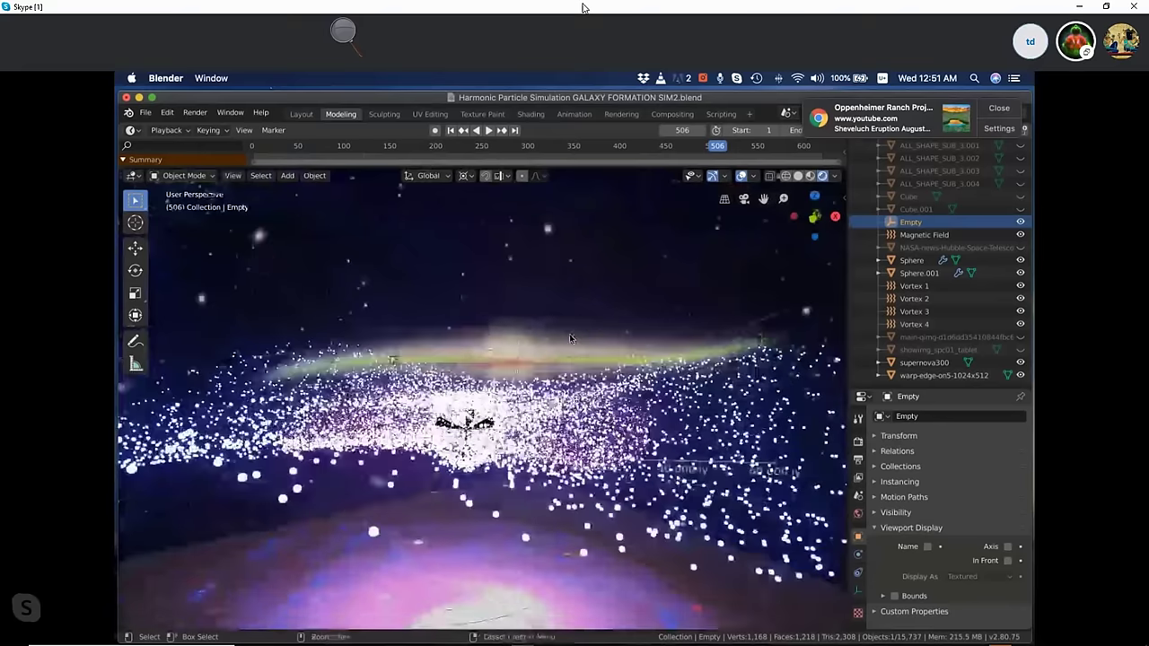
pyautogui.keyDown('ctrl'); pyautogui.scroll(1, 569, 339); pyautogui.keyUp('ctrl')
pyautogui.keyDown('ctrl'); pyautogui.scroll(1, 569, 339); pyautogui.keyUp('ctrl')
pyautogui.keyDown('ctrl'); pyautogui.scroll(1, 575, 332); pyautogui.keyUp('ctrl')
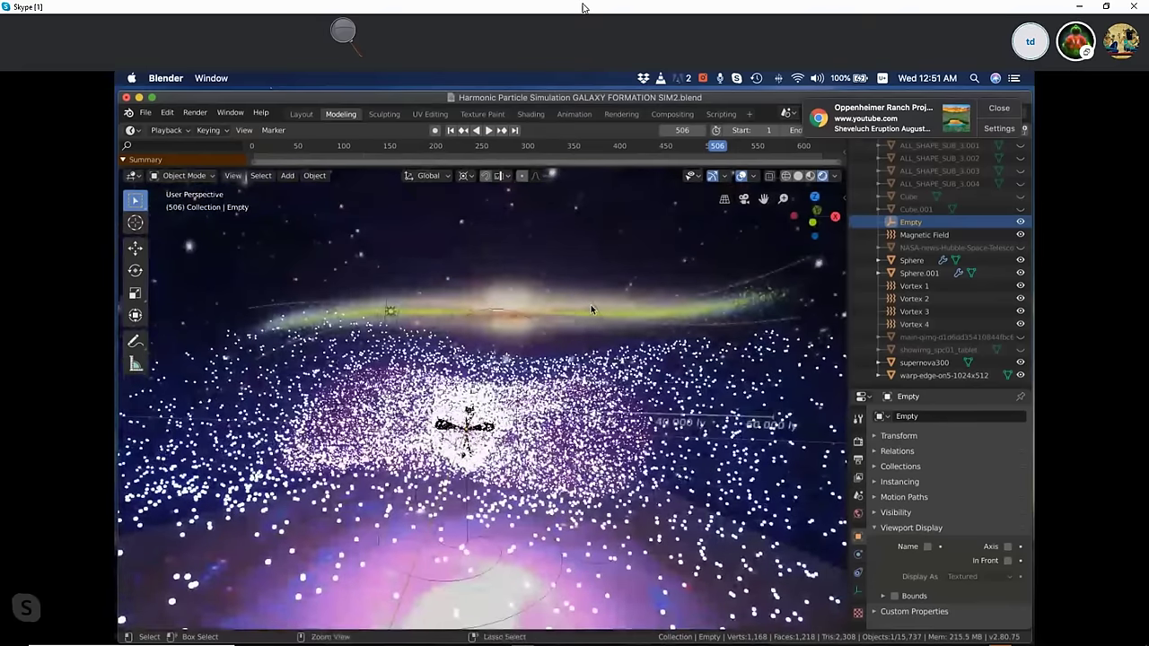
pyautogui.keyDown('ctrl'); pyautogui.scroll(-1, 590, 306); pyautogui.keyUp('ctrl')
pyautogui.keyDown('ctrl'); pyautogui.scroll(-1, 558, 283); pyautogui.keyUp('ctrl')
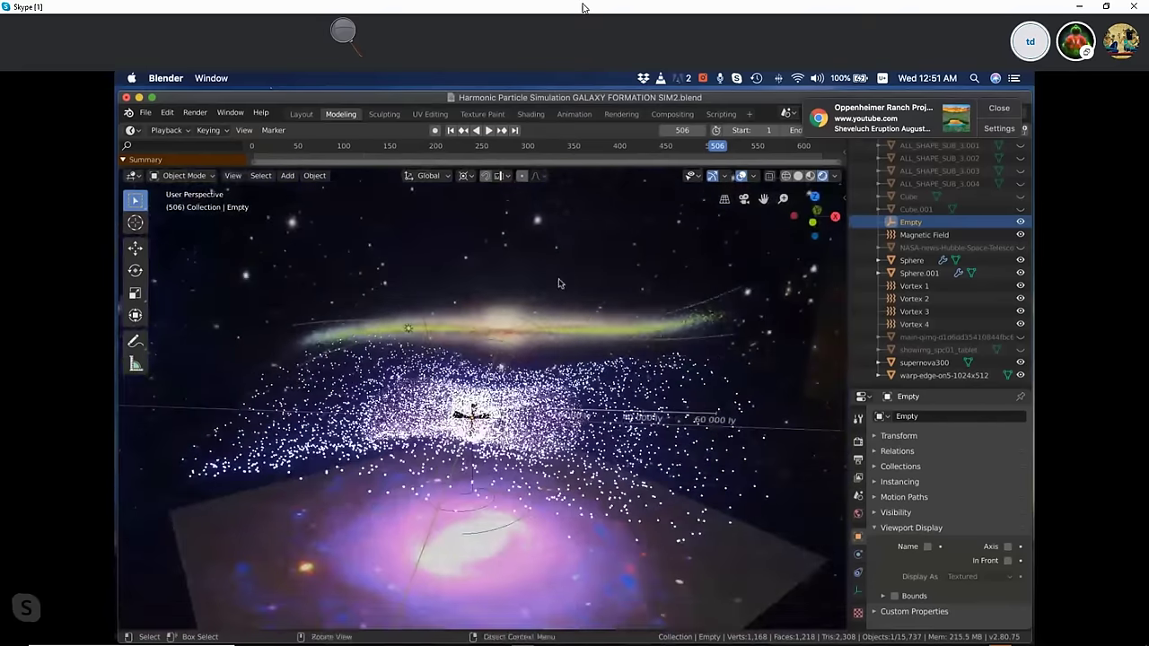
pyautogui.click(559, 283)
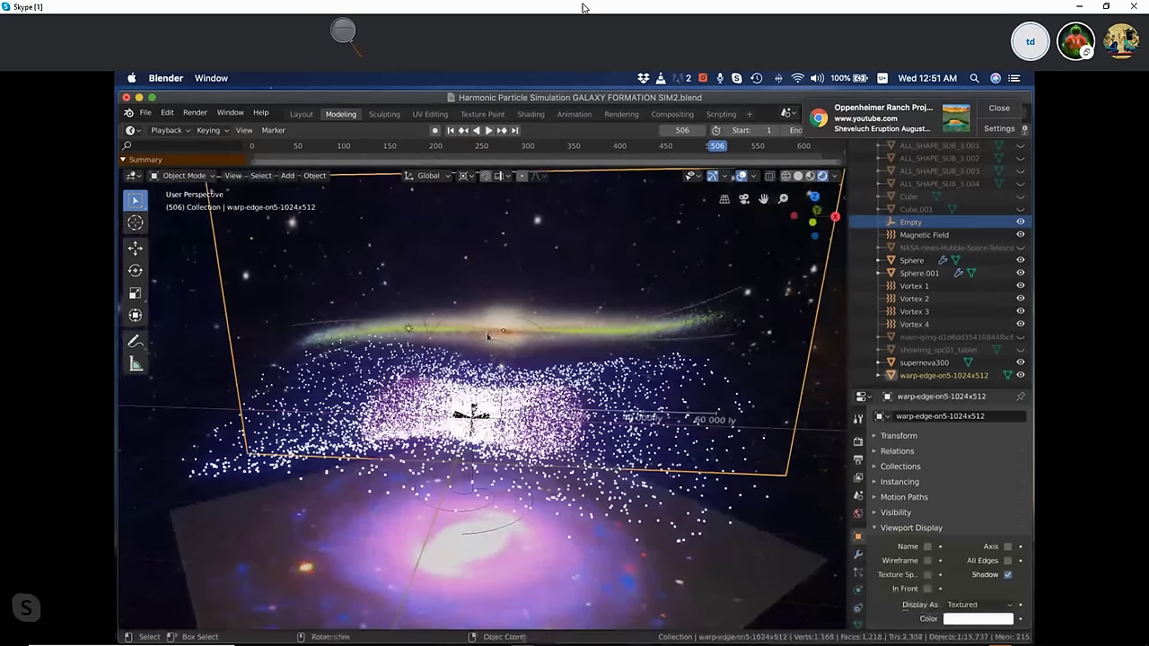
pyautogui.scroll(2, 454, 306)
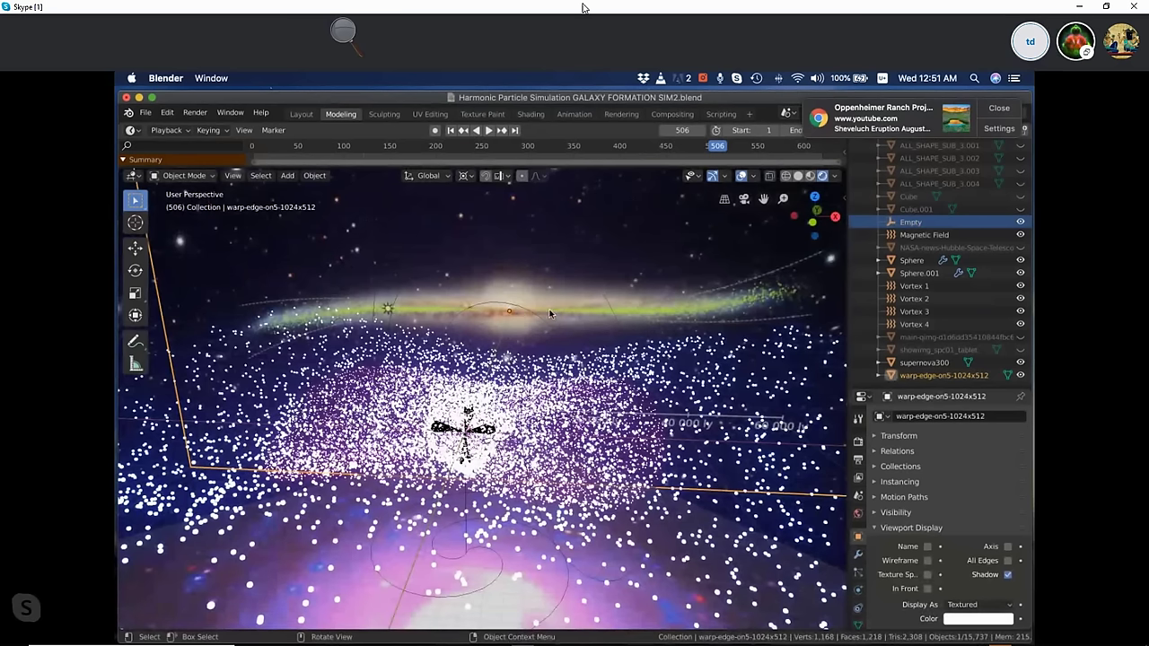
# Zoom the front orthographic view in closer on the edge-on galaxy photo.
pyautogui.press('ctrl')
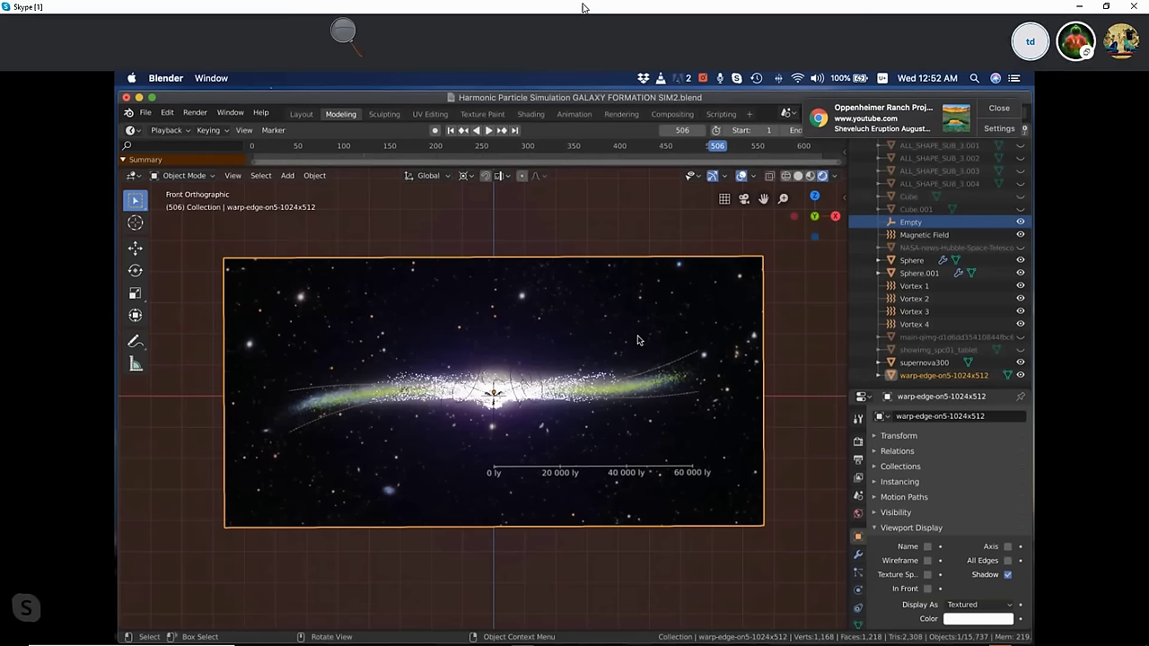
pyautogui.press('ctrl')
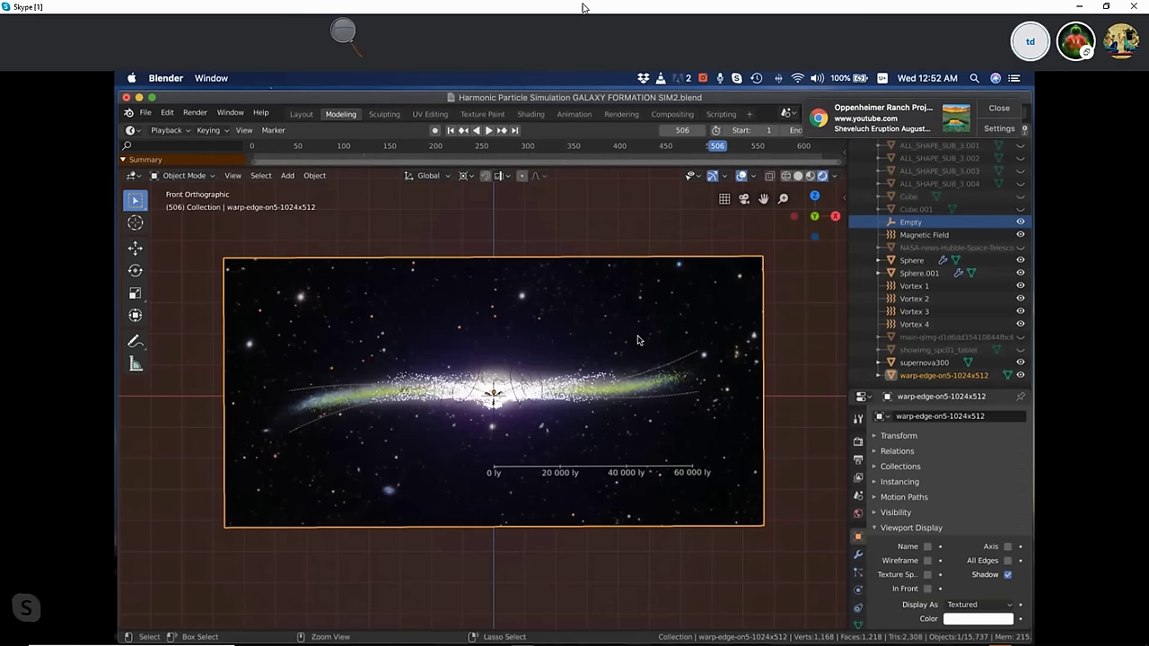
pyautogui.keyDown('ctrl'); pyautogui.scroll(2, 637, 339); pyautogui.keyUp('ctrl')
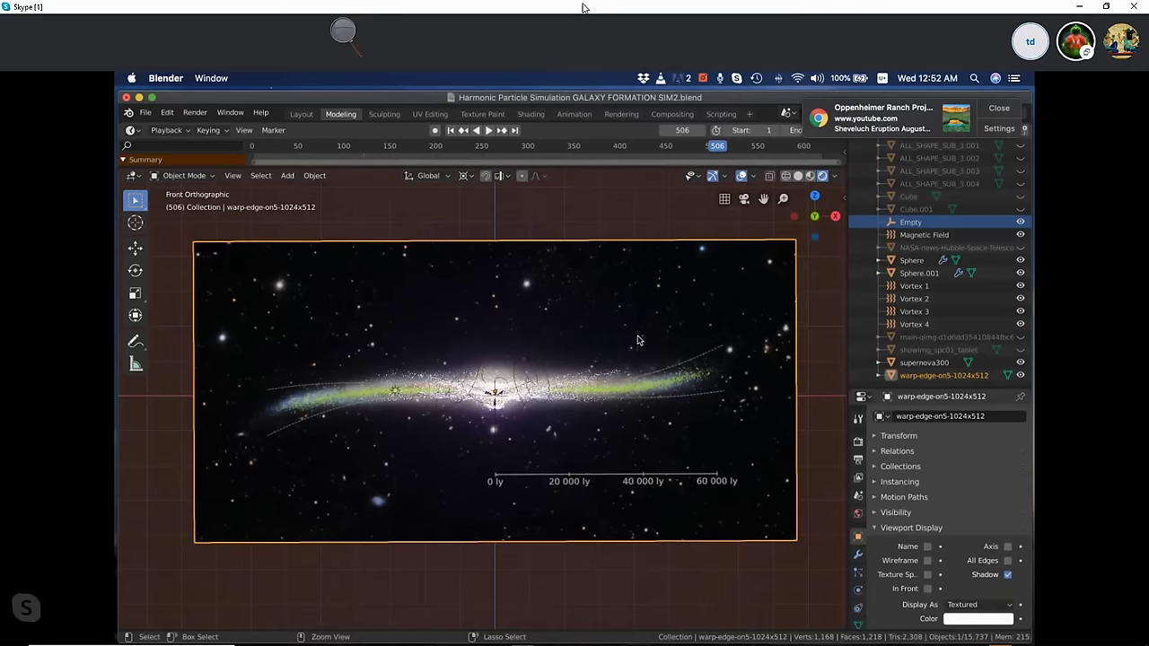
pyautogui.keyDown('ctrl'); pyautogui.scroll(2, 637, 340); pyautogui.keyUp('ctrl')
pyautogui.keyDown('ctrl'); pyautogui.scroll(2, 637, 339); pyautogui.keyUp('ctrl')
pyautogui.keyDown('ctrl'); pyautogui.scroll(1, 638, 339); pyautogui.keyUp('ctrl')
pyautogui.keyDown('ctrl'); pyautogui.scroll(1, 637, 339); pyautogui.keyUp('ctrl')
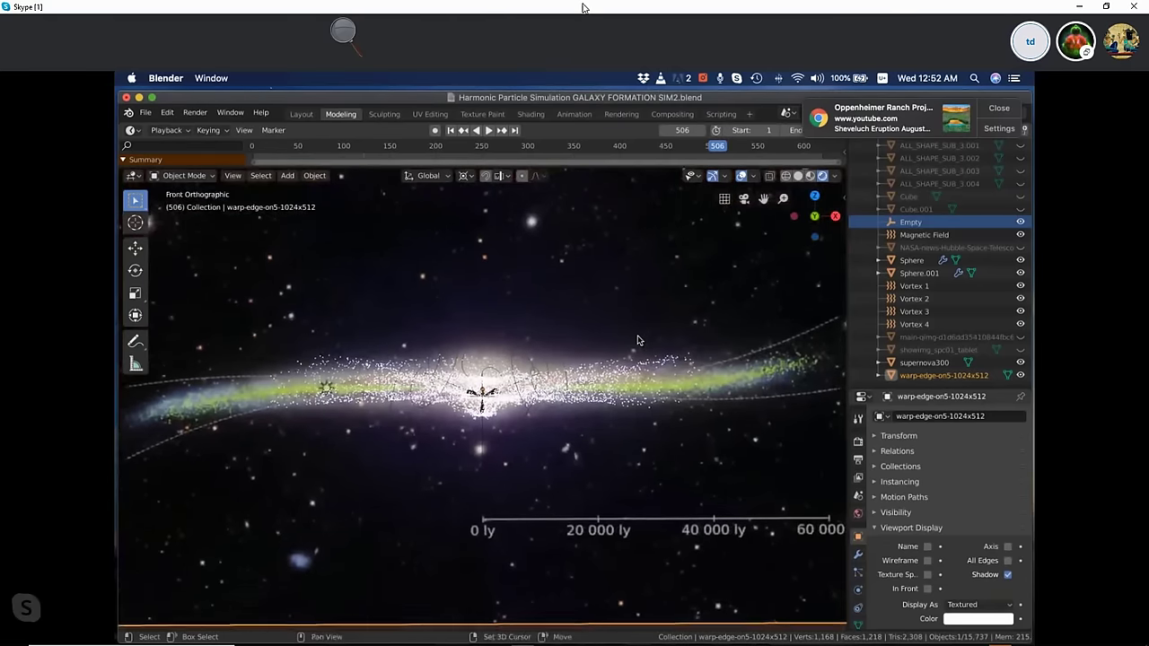
pyautogui.keyDown('ctrl'); pyautogui.scroll(1, 637, 339); pyautogui.keyUp('ctrl')
pyautogui.keyDown('ctrl'); pyautogui.scroll(1, 637, 339); pyautogui.keyUp('ctrl')
pyautogui.keyDown('ctrl'); pyautogui.scroll(1, 638, 340); pyautogui.keyUp('ctrl')
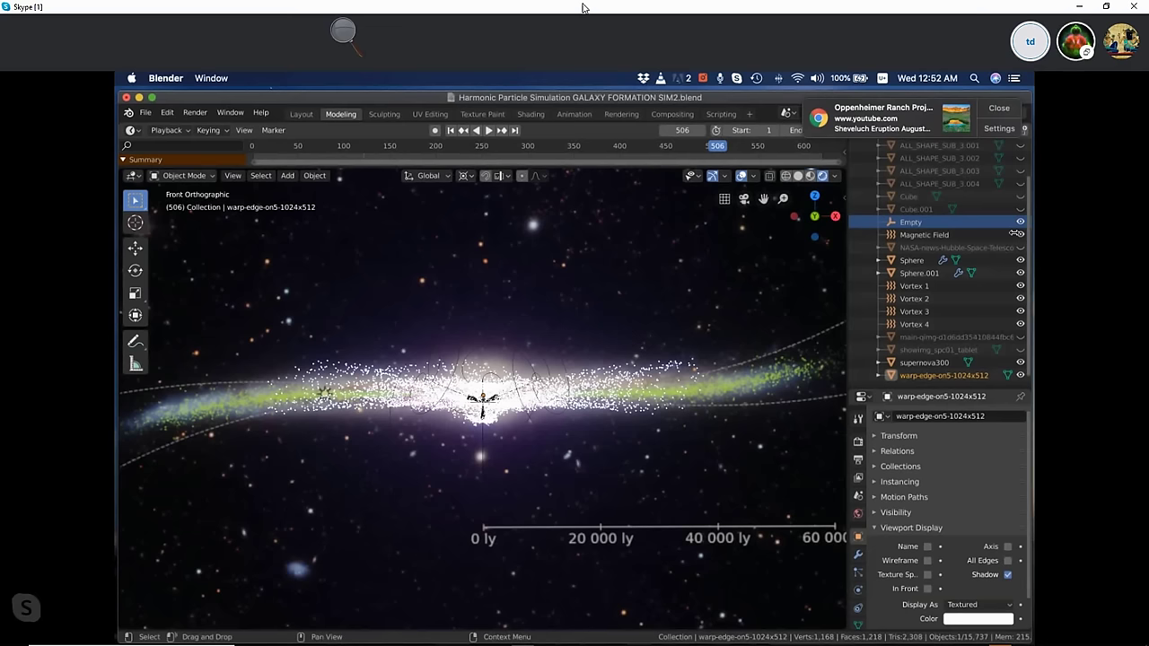
# Make the Sphere emitter active and display its particle system settings.
pyautogui.click(916, 261)
pyautogui.scroll(5, 925, 269)
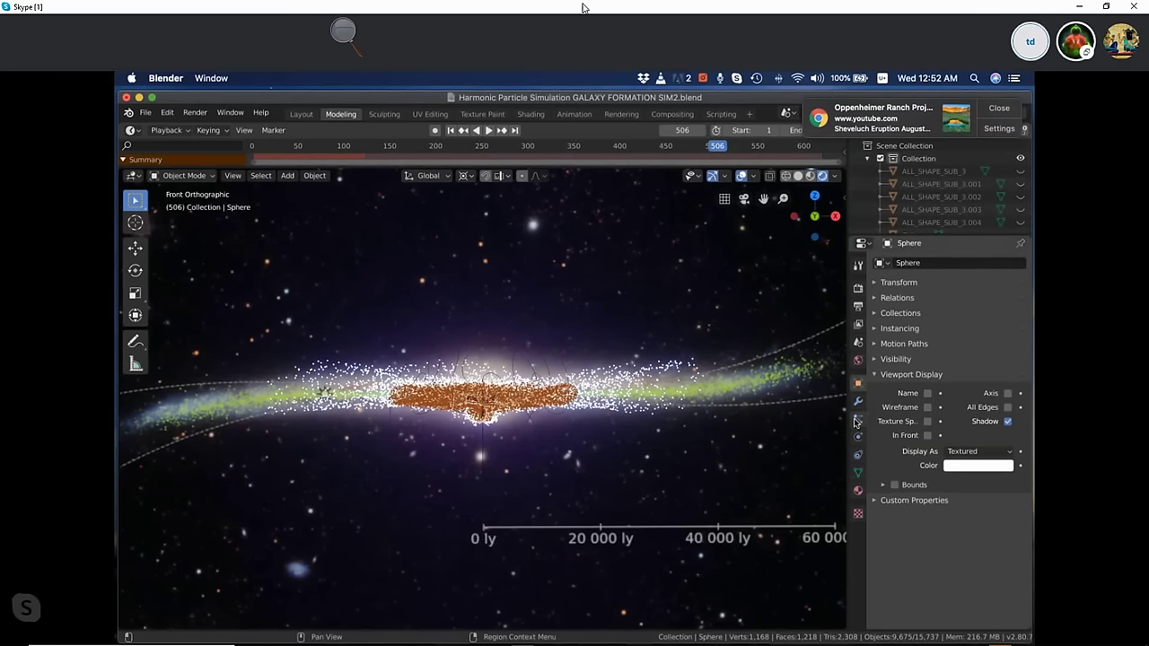
pyautogui.click(857, 420)
# Scroll the Sphere's particle settings to Field Weights: Gravity 0.000, all others 1.000.
pyautogui.scroll(-3, 875, 418)
pyautogui.scroll(-3, 884, 414)
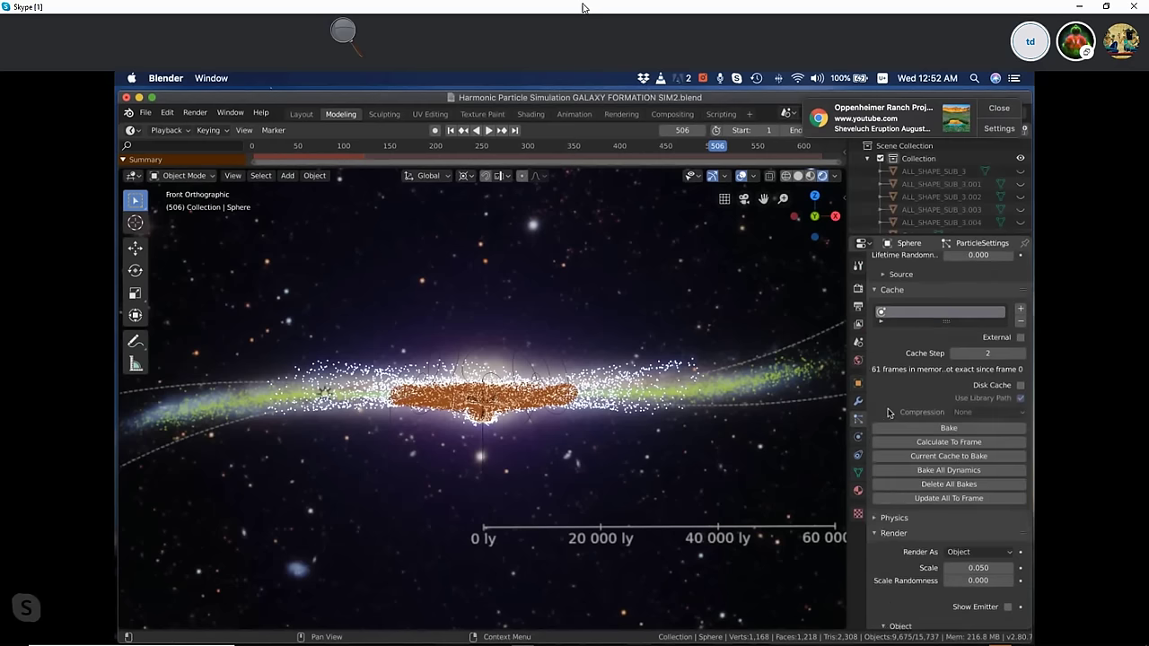
pyautogui.scroll(-3, 888, 413)
pyautogui.scroll(-3, 889, 412)
pyautogui.scroll(-5, 889, 413)
pyautogui.scroll(-1, 888, 413)
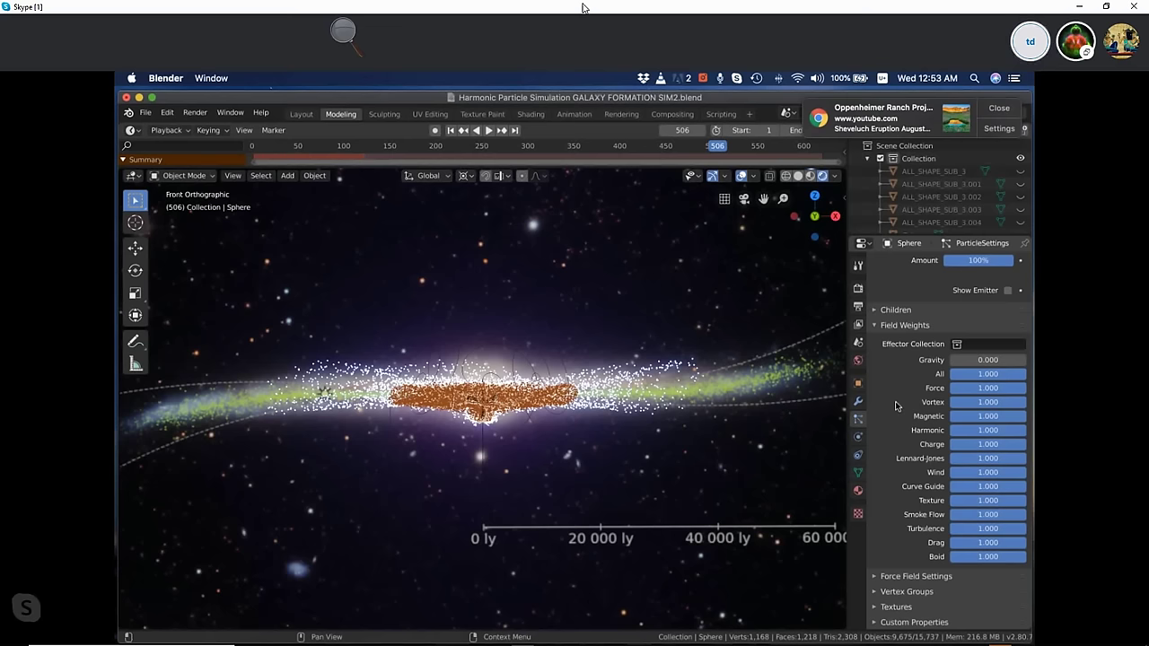
pyautogui.scroll(2, 895, 395)
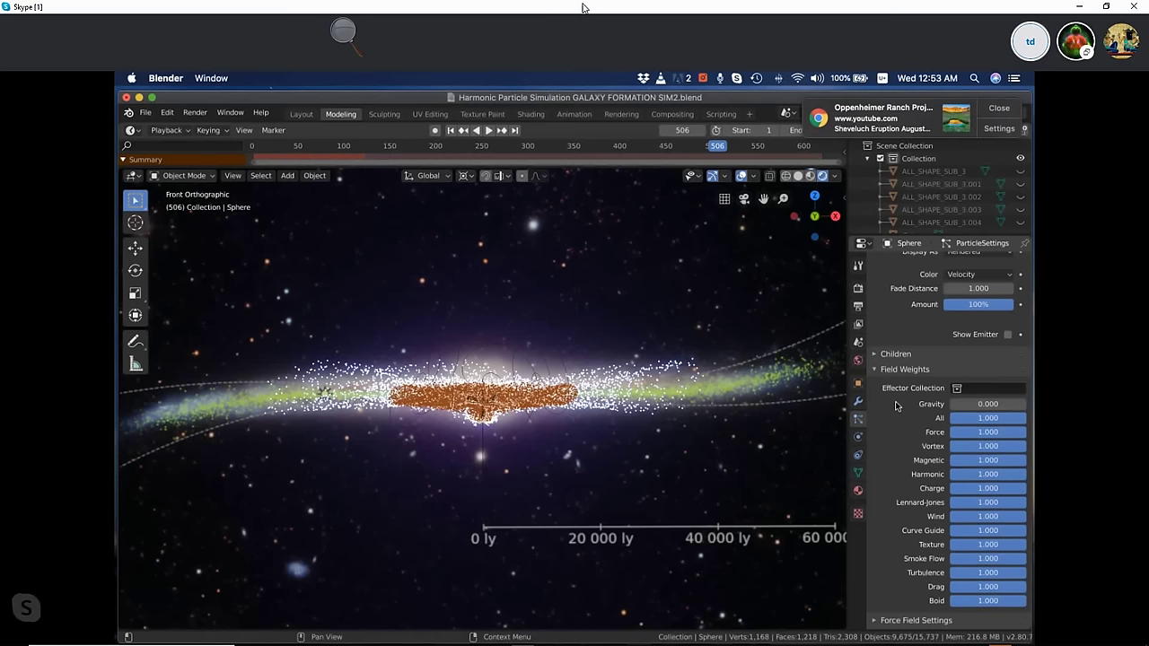
pyautogui.scroll(2, 897, 359)
pyautogui.scroll(2, 906, 305)
# Enlarge the Outliner and scroll it to list Vortex 1 through Vortex 4.
pyautogui.moveTo(921, 234); pyautogui.dragTo(922, 290)
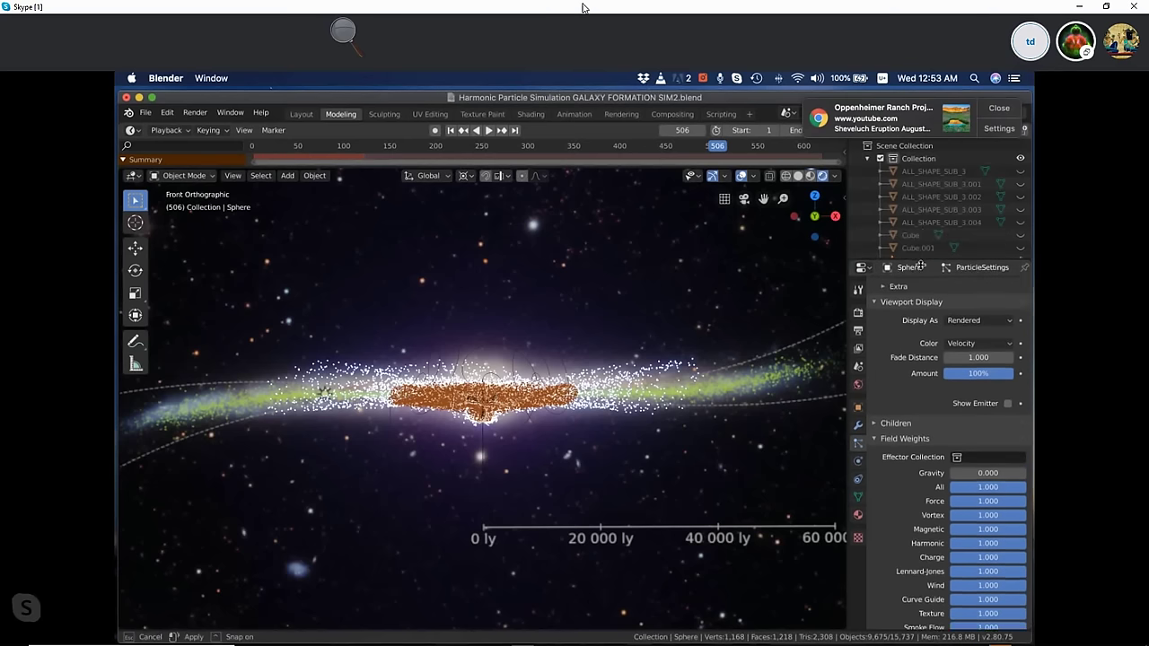
pyautogui.scroll(-3, 927, 249)
pyautogui.scroll(-2, 925, 248)
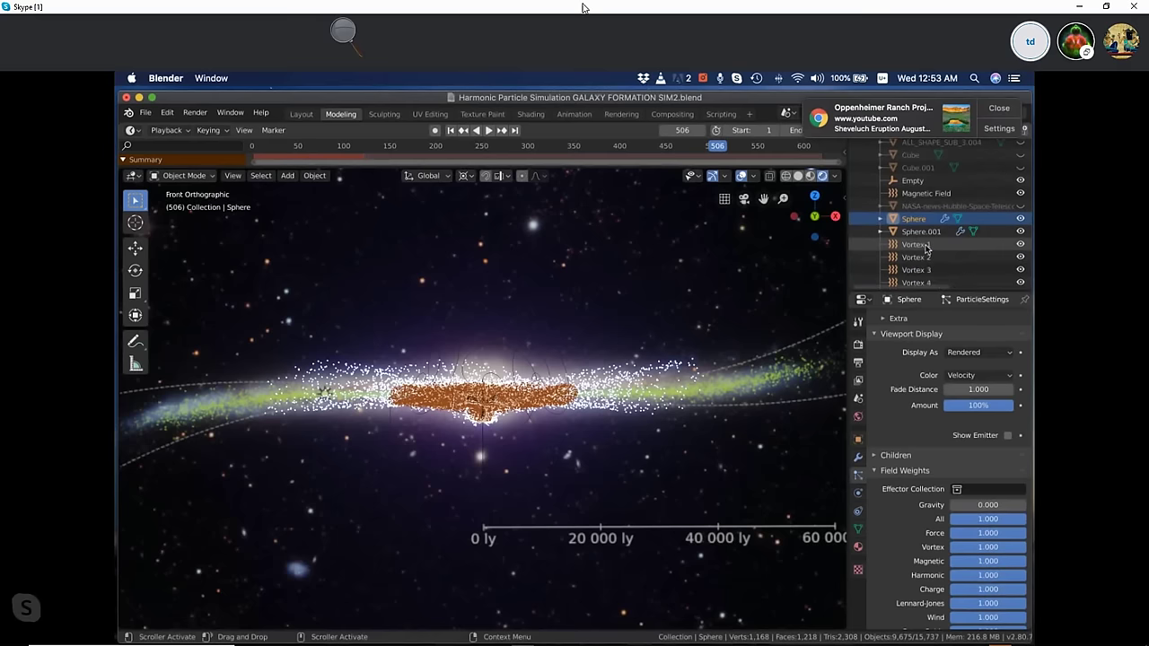
pyautogui.scroll(-1, 925, 247)
pyautogui.scroll(2, 925, 248)
pyautogui.scroll(1, 927, 250)
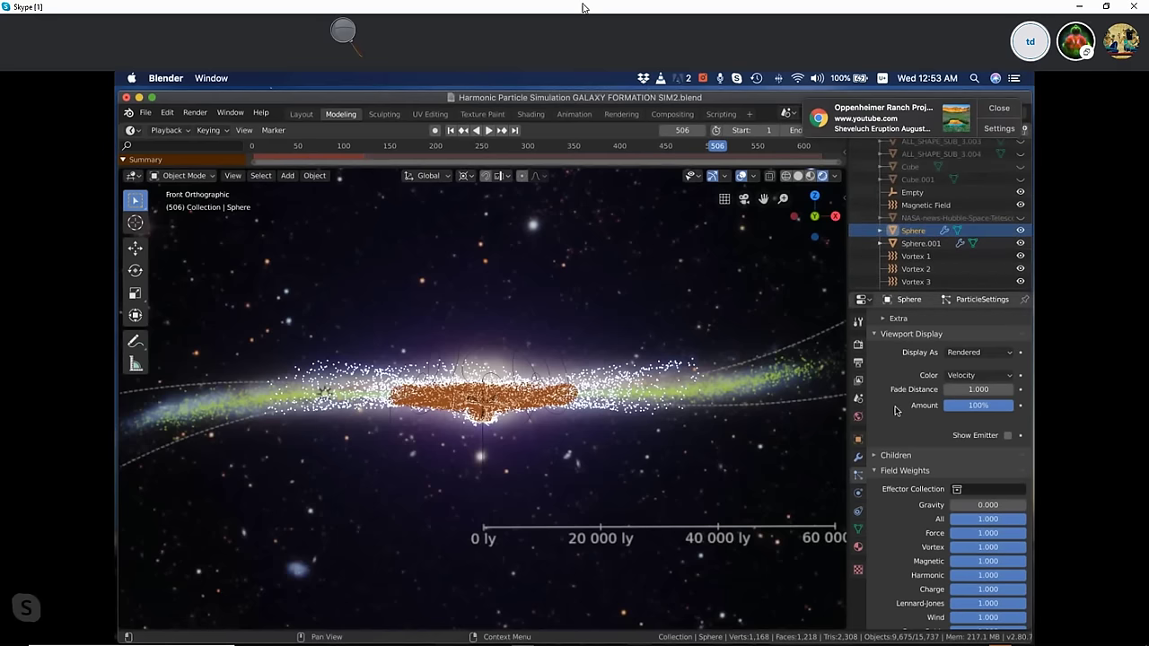
pyautogui.scroll(-3, 895, 410)
pyautogui.scroll(-1, 895, 410)
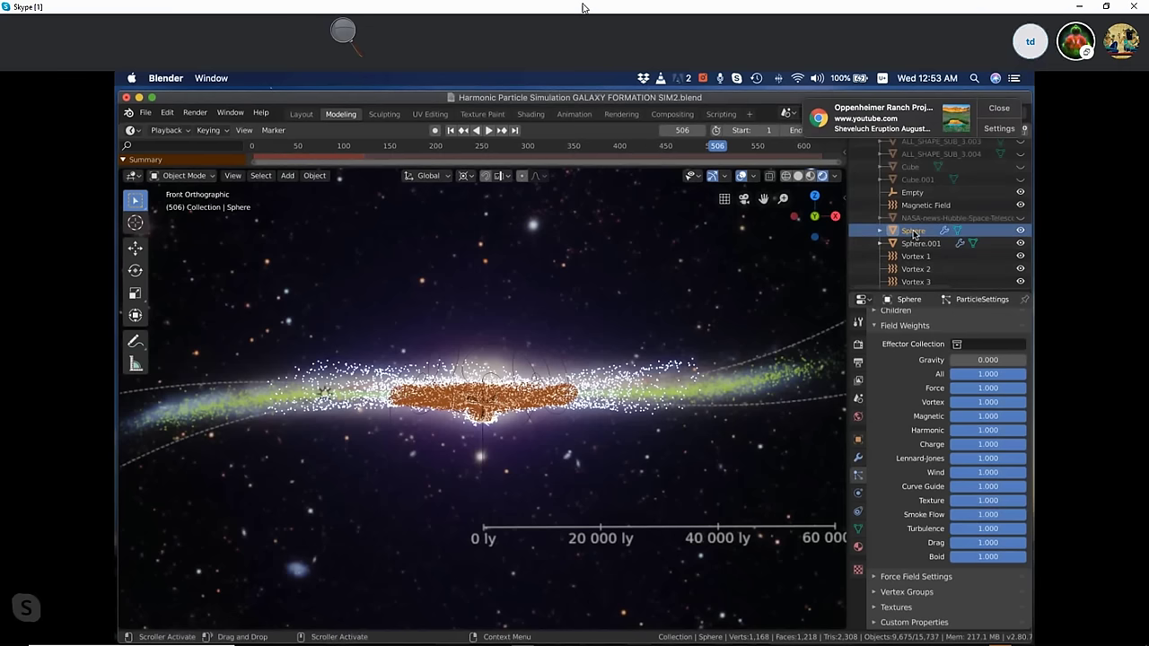
pyautogui.scroll(2, 911, 380)
pyautogui.scroll(2, 910, 380)
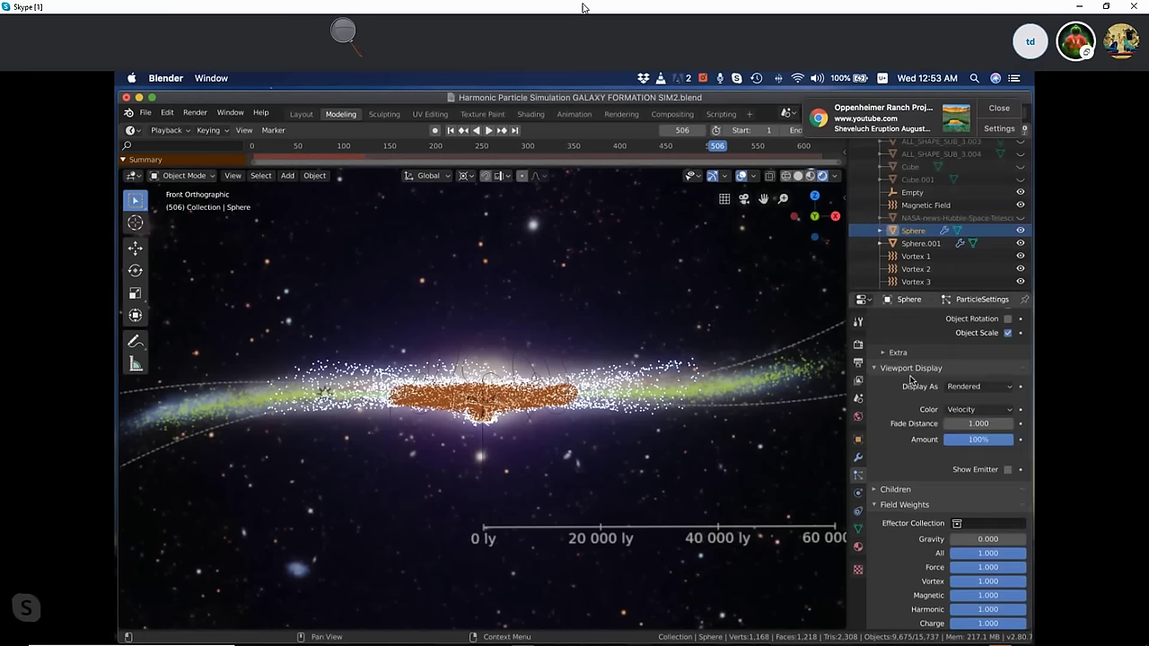
pyautogui.scroll(1, 911, 379)
pyautogui.scroll(-2, 911, 379)
pyautogui.scroll(-3, 911, 380)
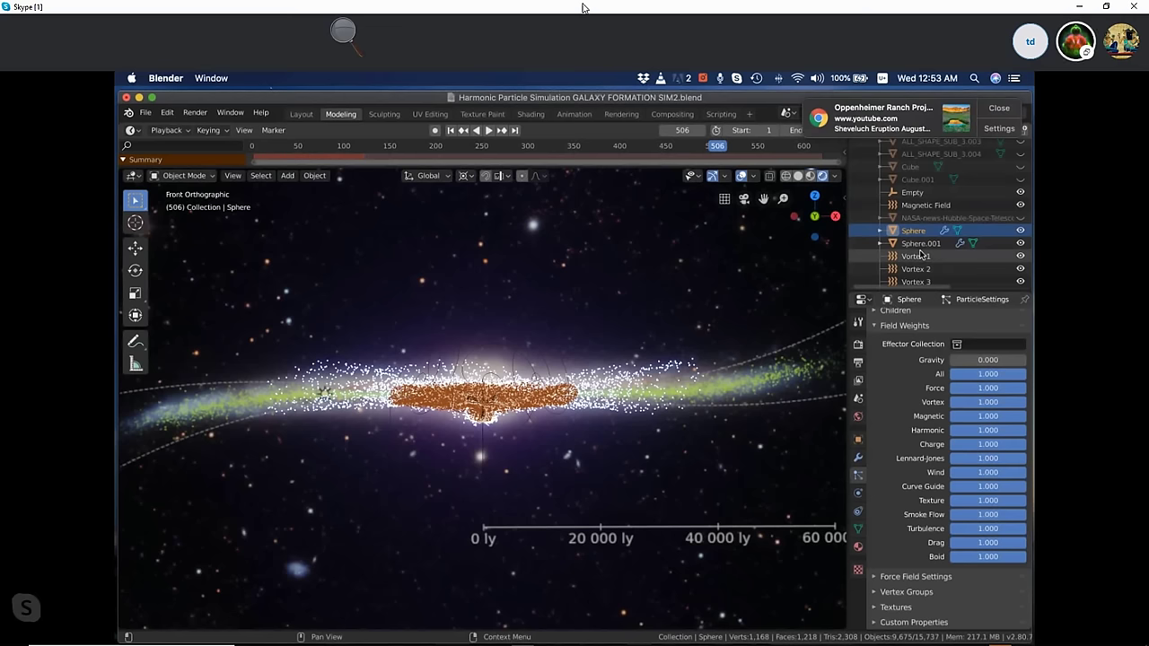
pyautogui.scroll(-3, 921, 243)
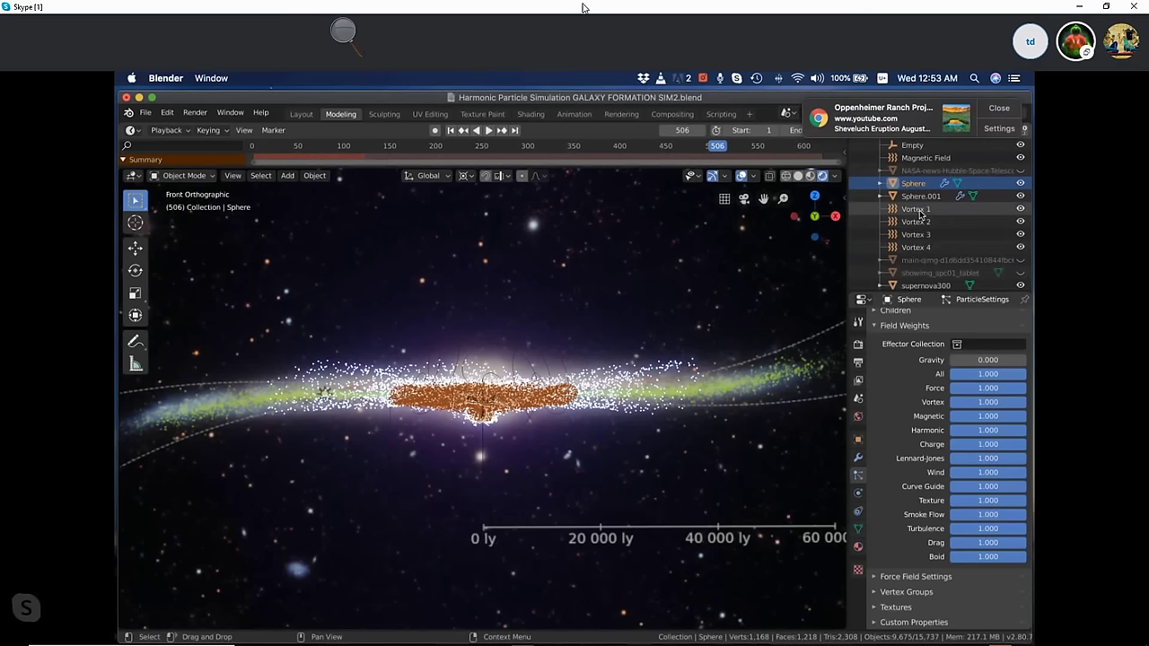
# Select Vortex 1 through Vortex 4 together, leaving Vortex 4 active.
pyautogui.click(919, 217)
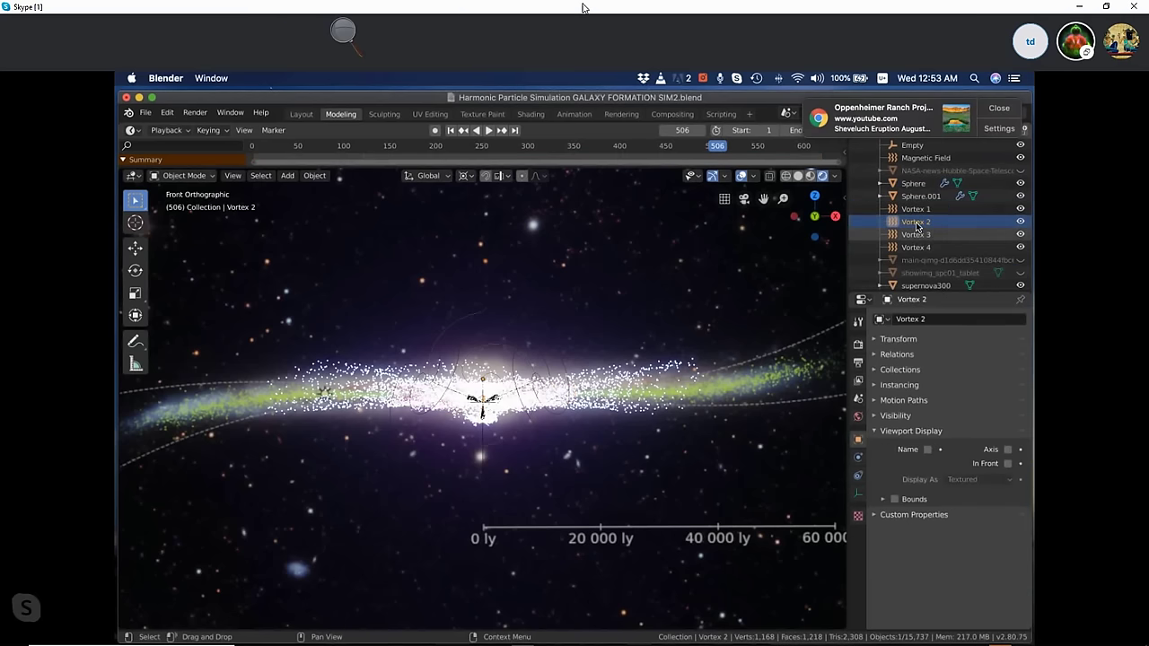
pyautogui.keyDown('ctrl'); pyautogui.click(917, 210); pyautogui.keyUp('ctrl')
pyautogui.keyDown('ctrl'); pyautogui.click(917, 235); pyautogui.keyUp('ctrl')
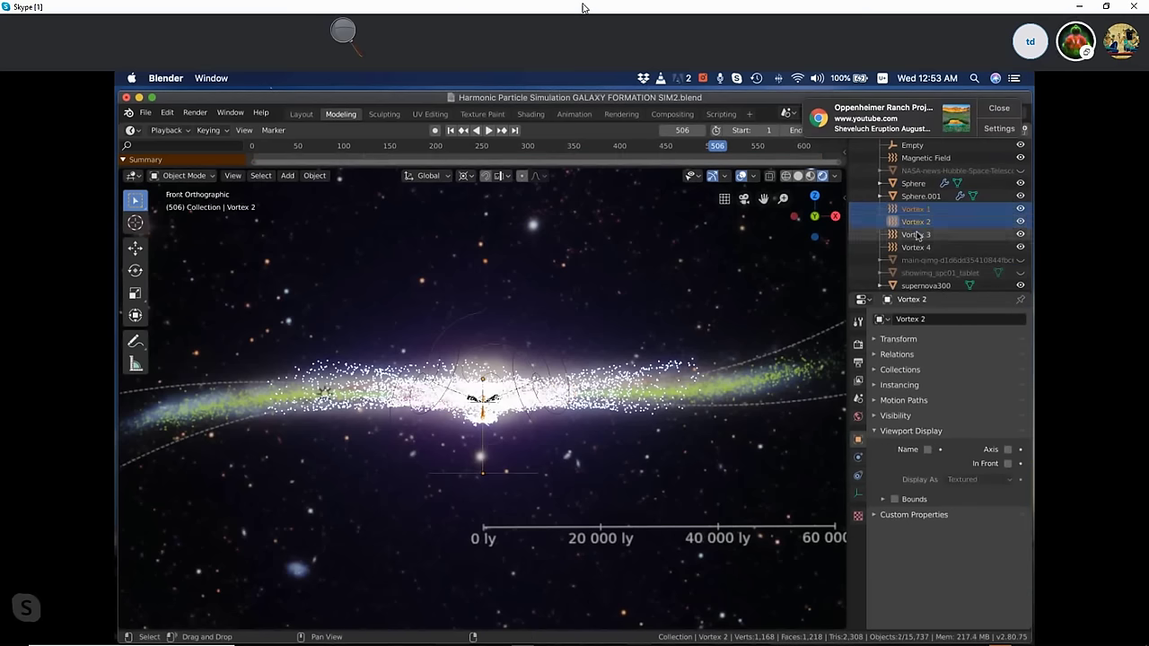
pyautogui.keyDown('ctrl'); pyautogui.click(915, 247); pyautogui.keyUp('ctrl')
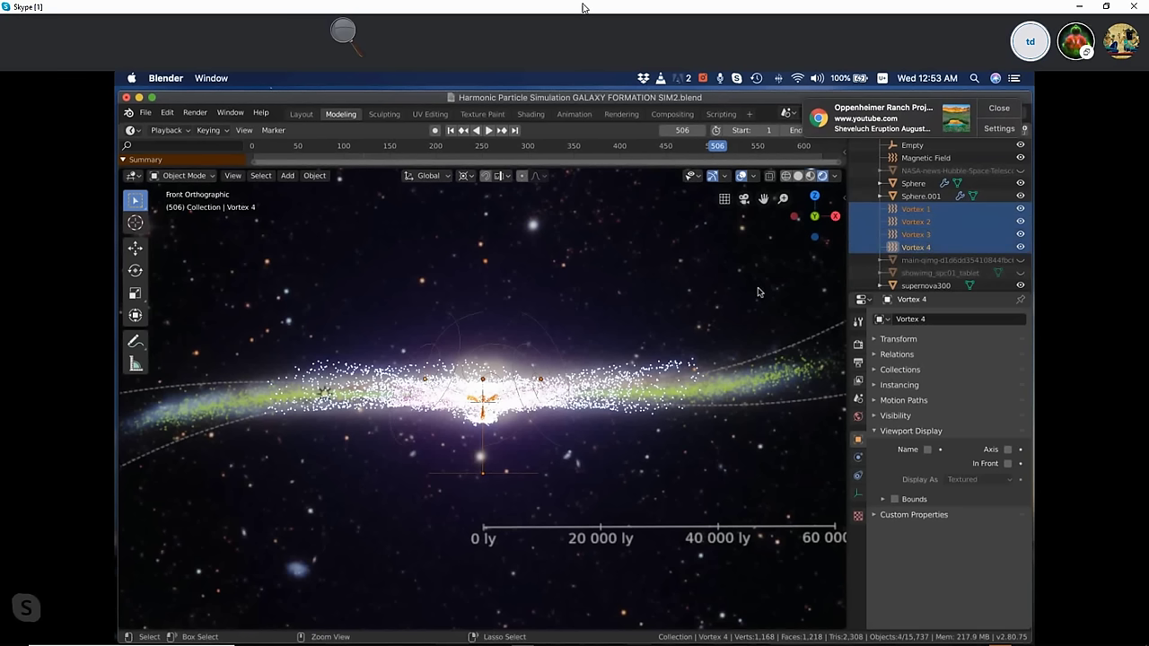
pyautogui.scroll(1, 759, 291)
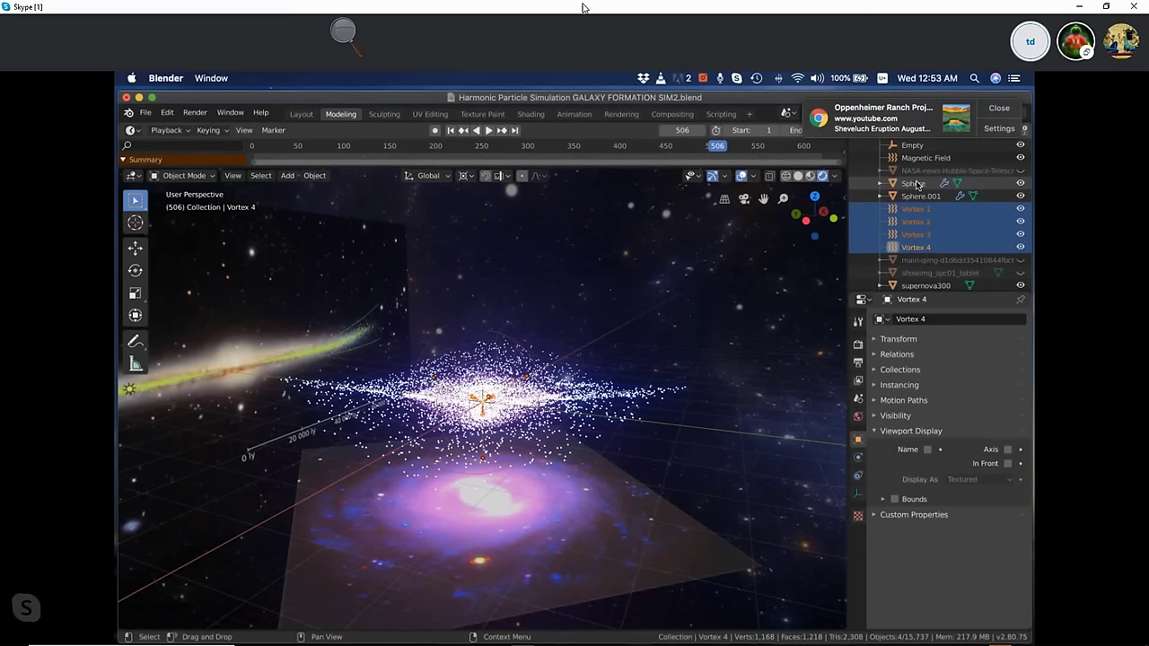
# Review the Sphere's particles, then make Sphere.001 active: 10000 particles, frames 1–200, lifetime 1000.
pyautogui.click(918, 183)
pyautogui.scroll(-5, 901, 438)
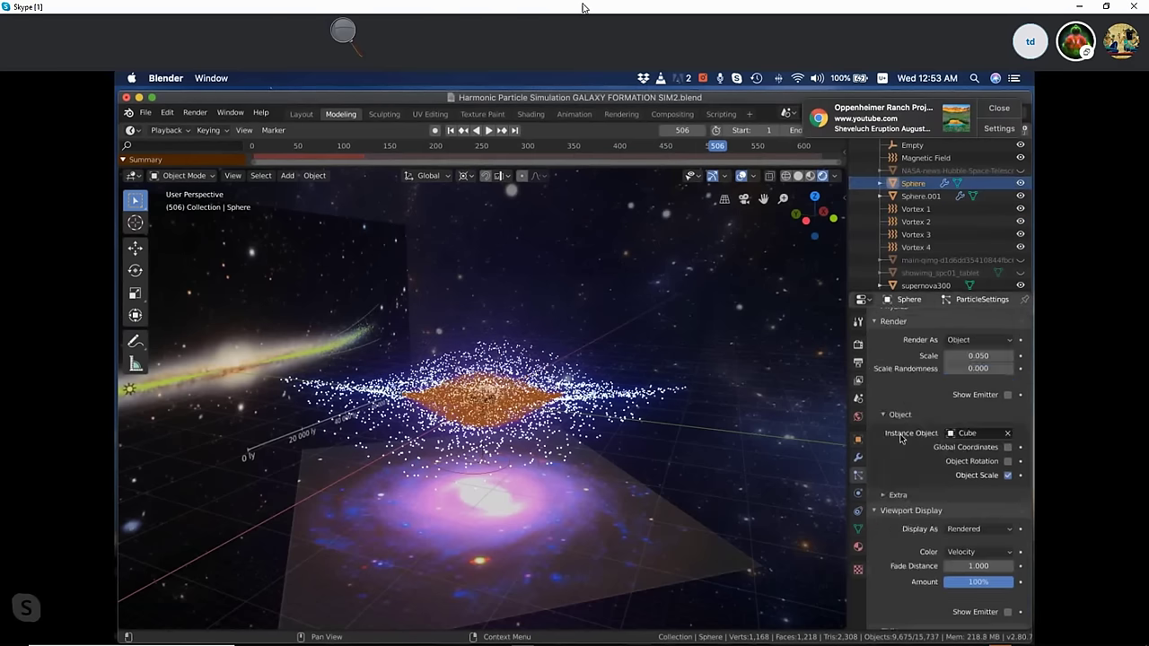
pyautogui.scroll(4, 901, 438)
pyautogui.scroll(3, 902, 438)
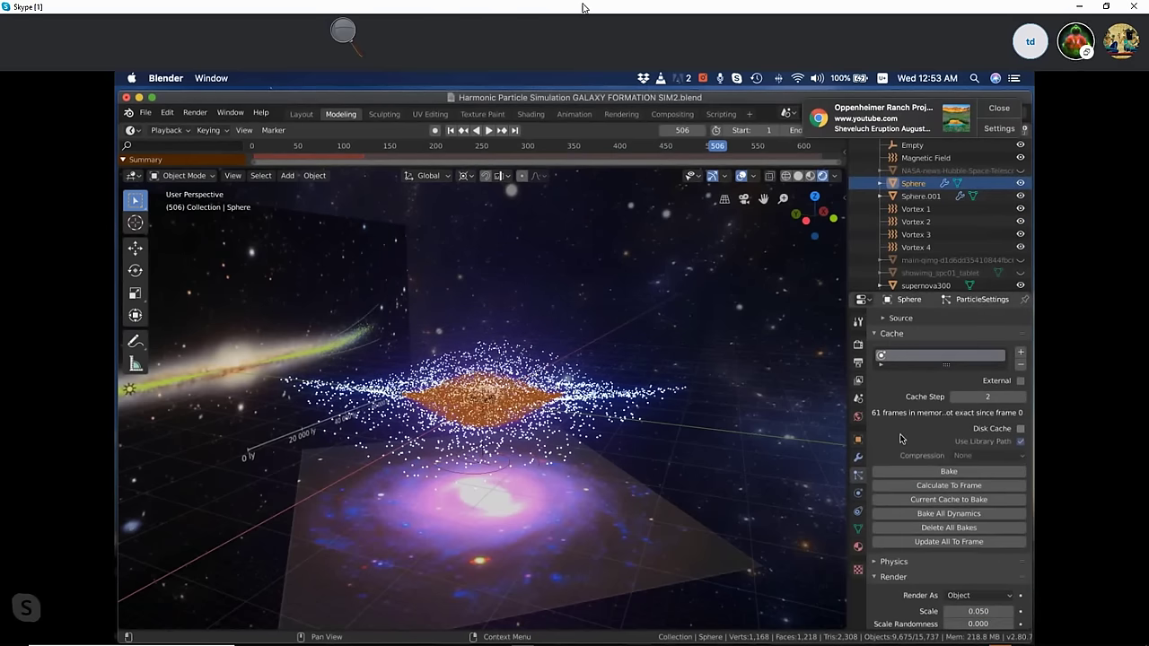
pyautogui.scroll(2, 899, 437)
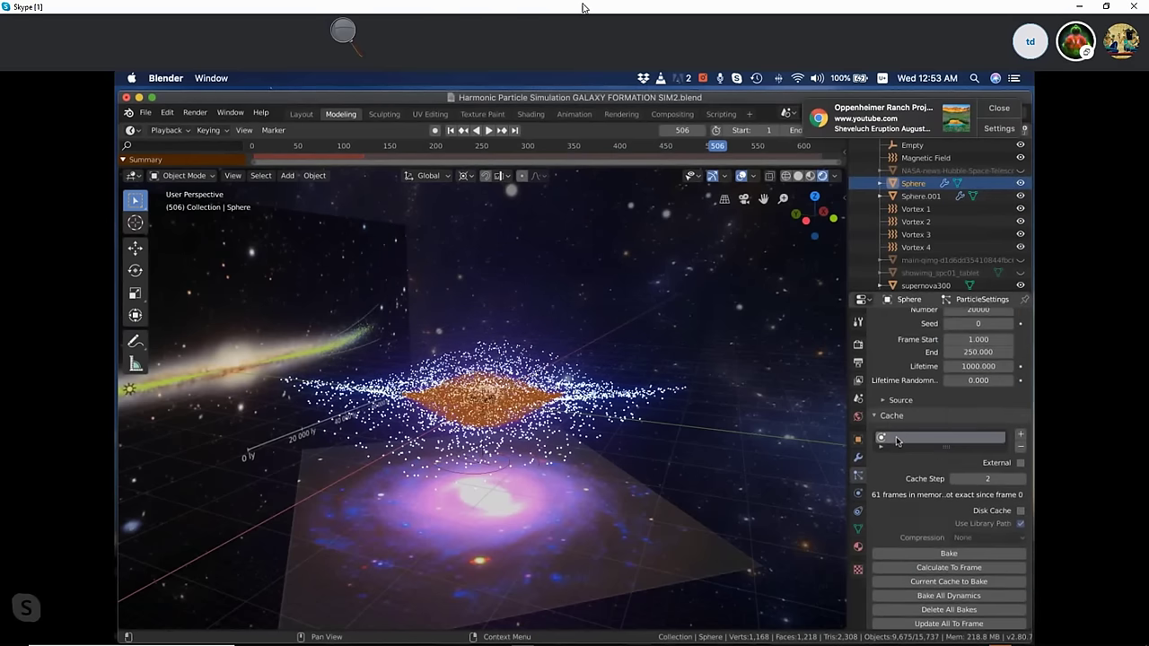
pyautogui.scroll(2, 895, 440)
pyautogui.scroll(2, 894, 440)
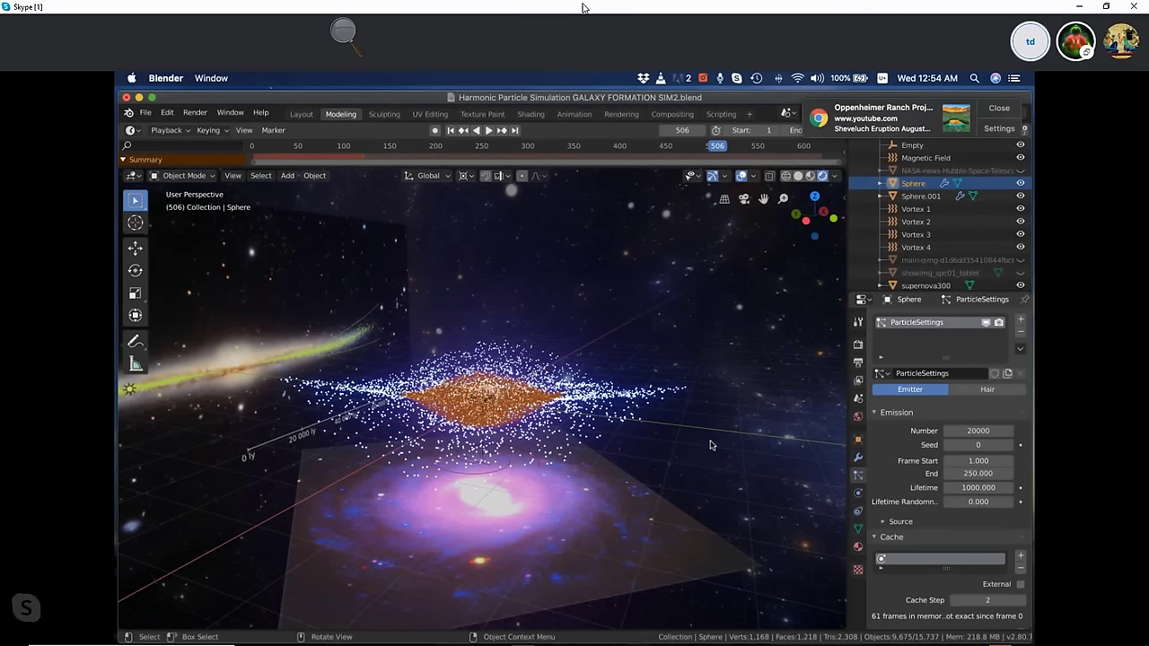
pyautogui.moveTo(709, 445); pyautogui.dragTo(709, 444, button='middle')
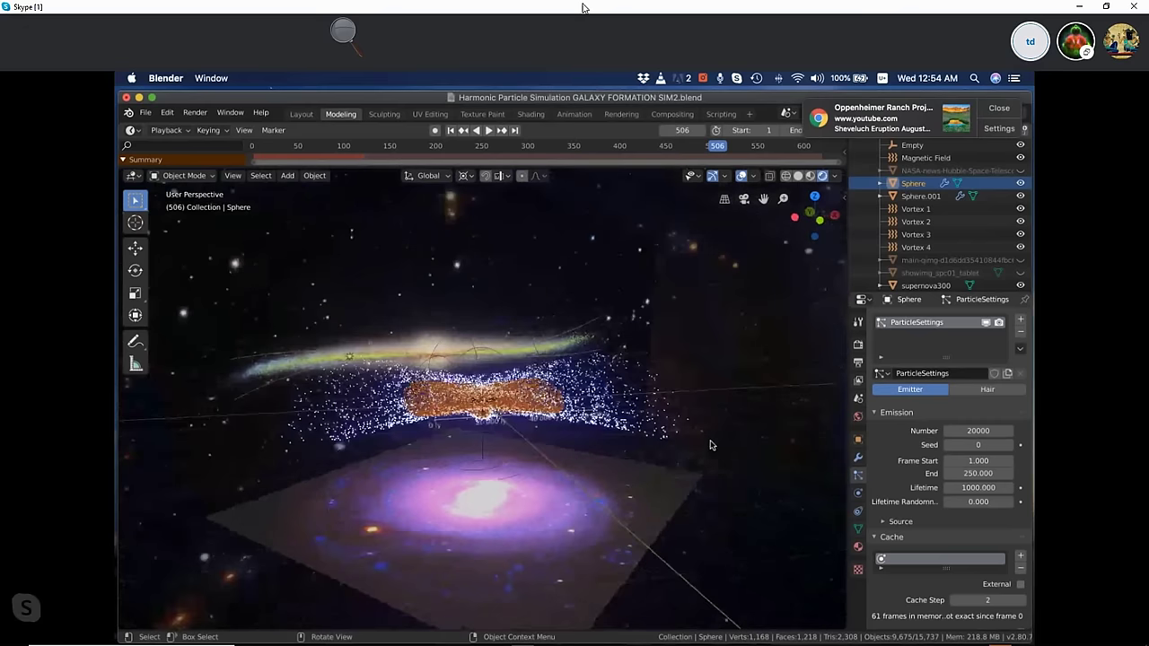
pyautogui.keyDown('ctrl'); pyautogui.click(919, 197); pyautogui.keyUp('ctrl')
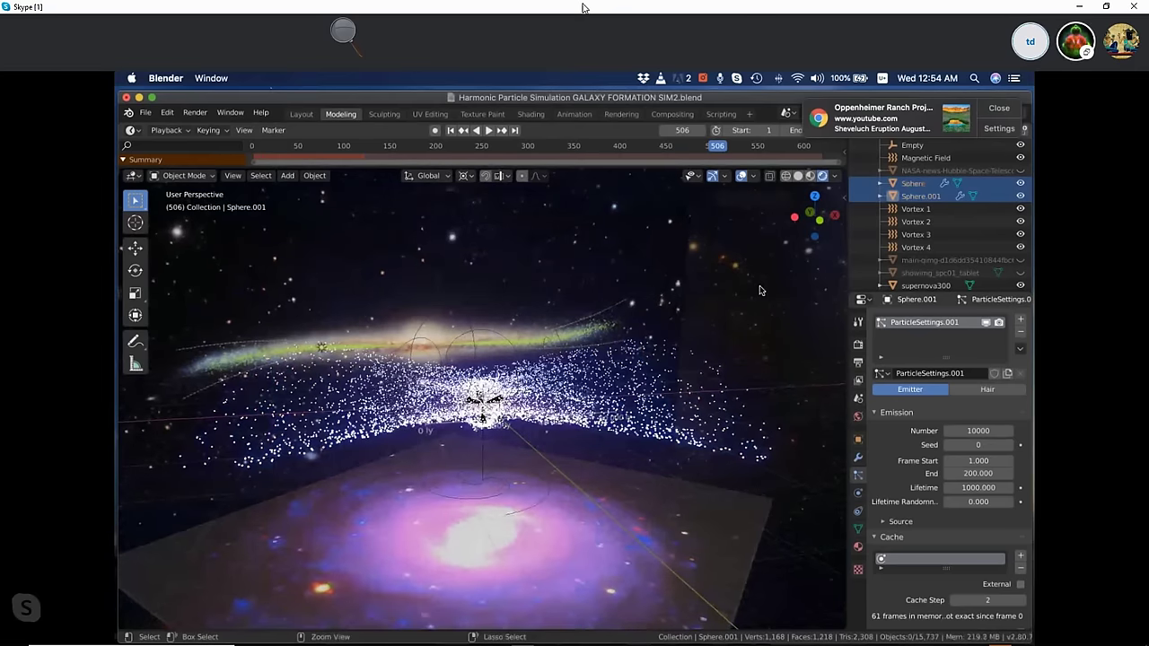
# Zoom deep inside the particle cloud until particles show as large white dots.
pyautogui.scroll(2, 760, 290)
pyautogui.scroll(1, 759, 290)
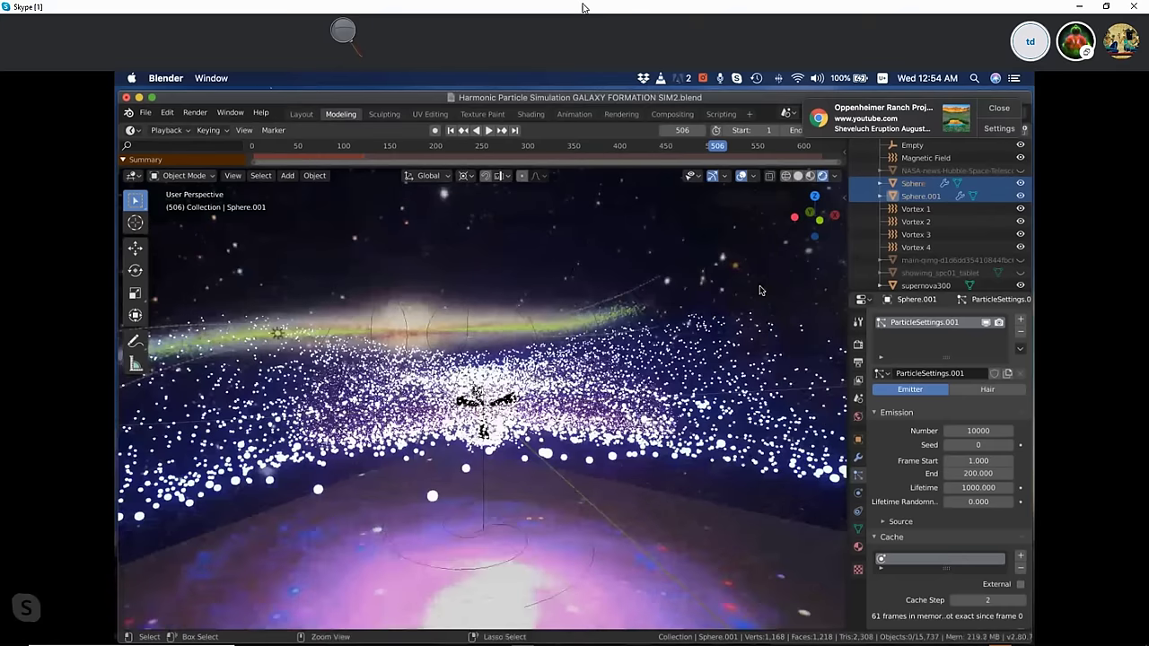
pyautogui.scroll(1, 759, 290)
pyautogui.scroll(1, 759, 290)
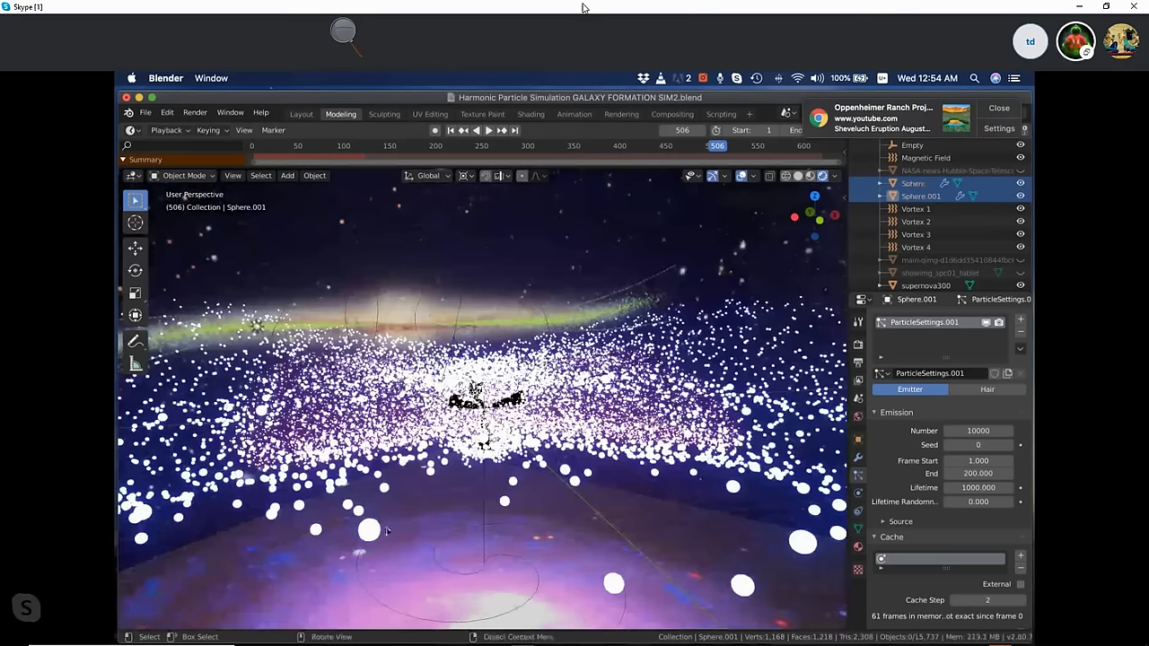
pyautogui.scroll(1, 503, 504)
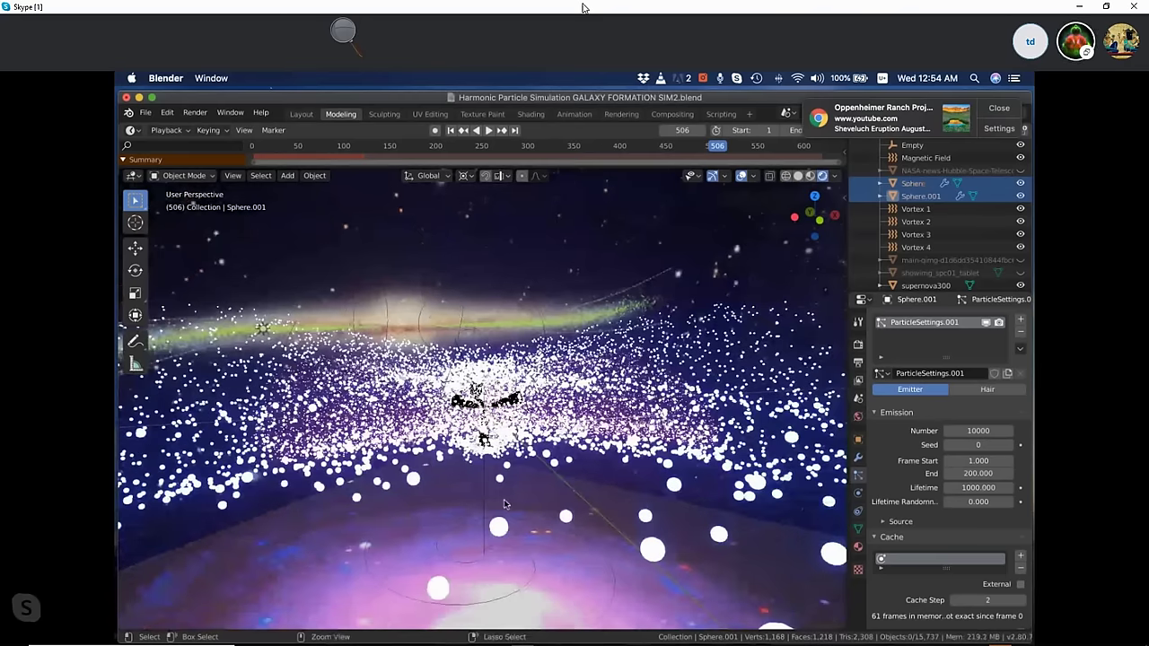
pyautogui.scroll(-1, 503, 504)
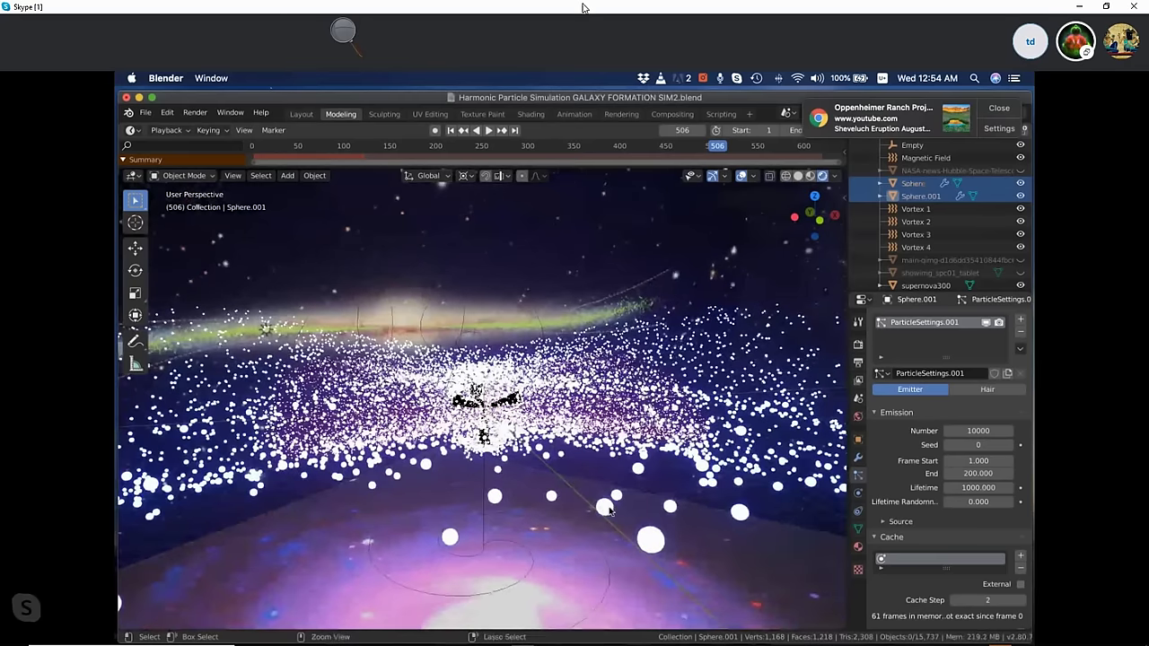
pyautogui.scroll(-1, 609, 510)
pyautogui.scroll(-1, 608, 508)
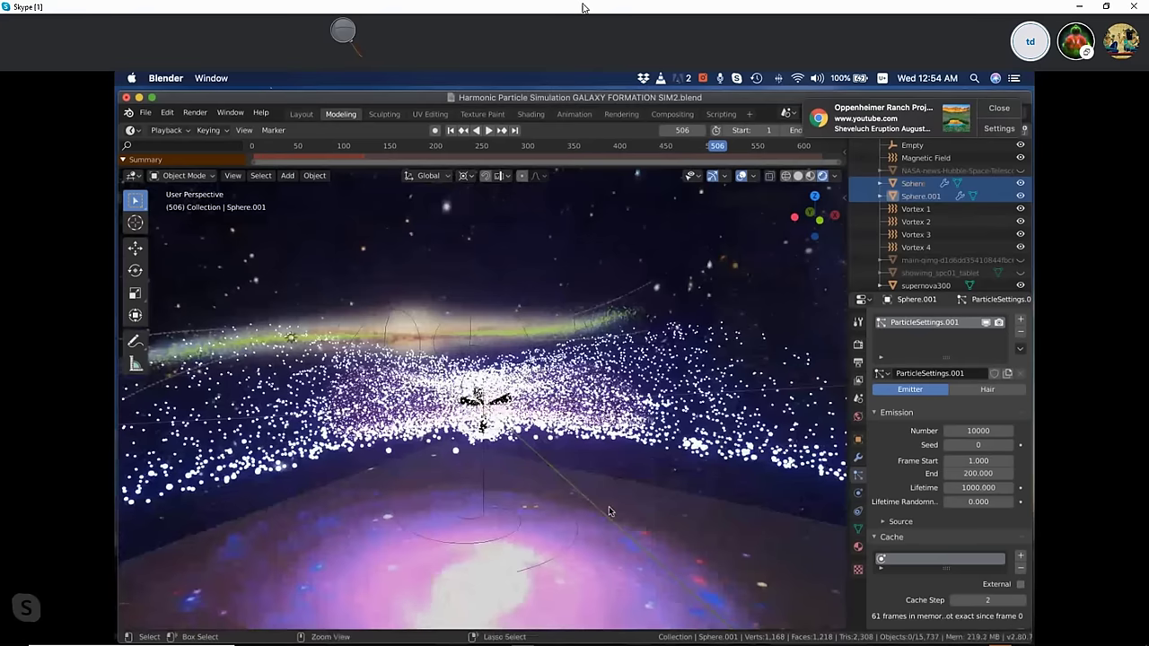
pyautogui.keyDown('ctrl'); pyautogui.moveTo(609, 506); pyautogui.dragTo(608, 422, button='middle'); pyautogui.keyUp('ctrl')
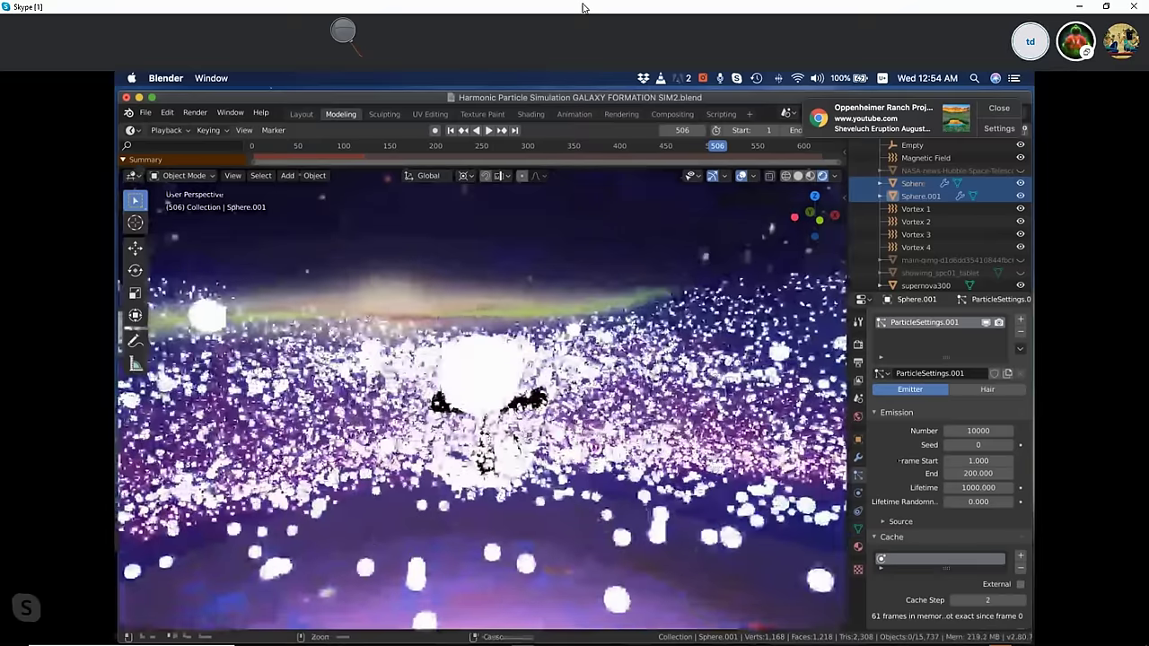
pyautogui.keyDown('ctrl'); pyautogui.moveTo(609, 422); pyautogui.dragTo(608, 399, button='middle'); pyautogui.keyUp('ctrl')
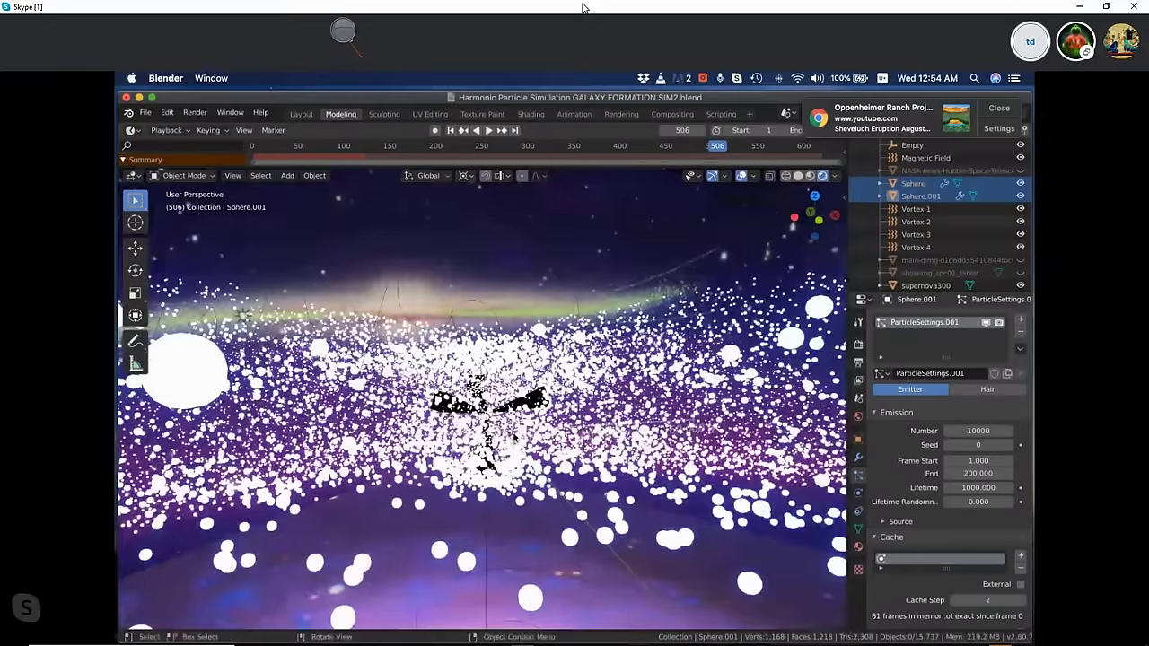
pyautogui.scroll(-1, 482, 399)
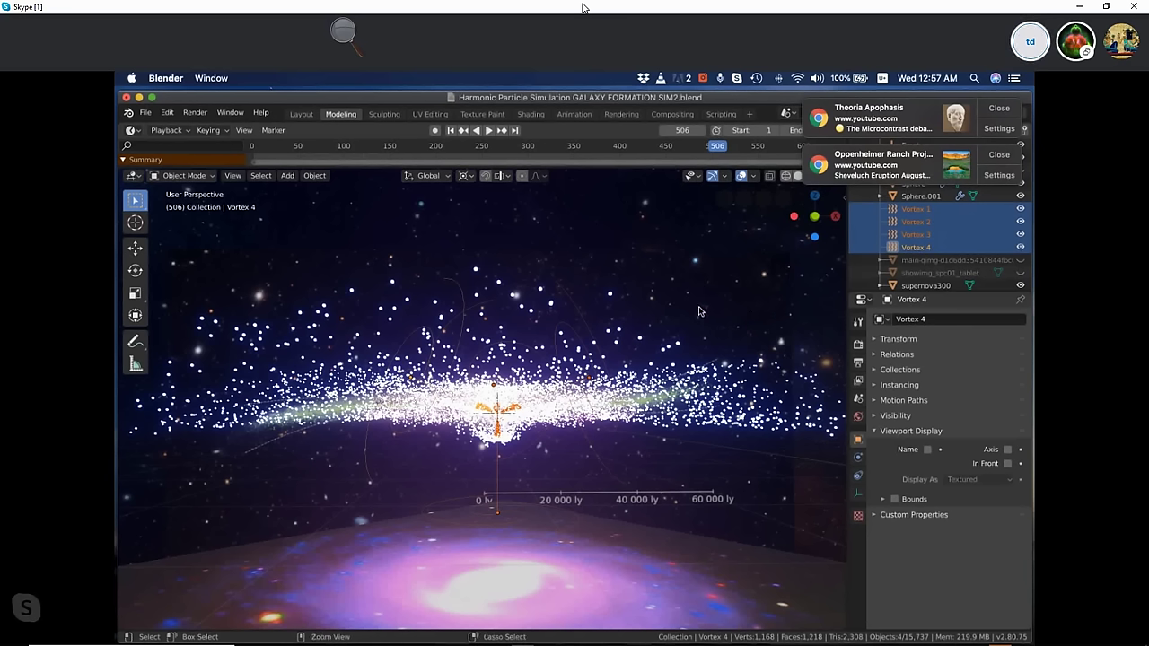
# Zoom the viewport to inspect the frame-506 particle disk above the NASA image.
pyautogui.scroll(-3, 698, 311)
pyautogui.scroll(-2, 698, 311)
pyautogui.scroll(-1, 698, 311)
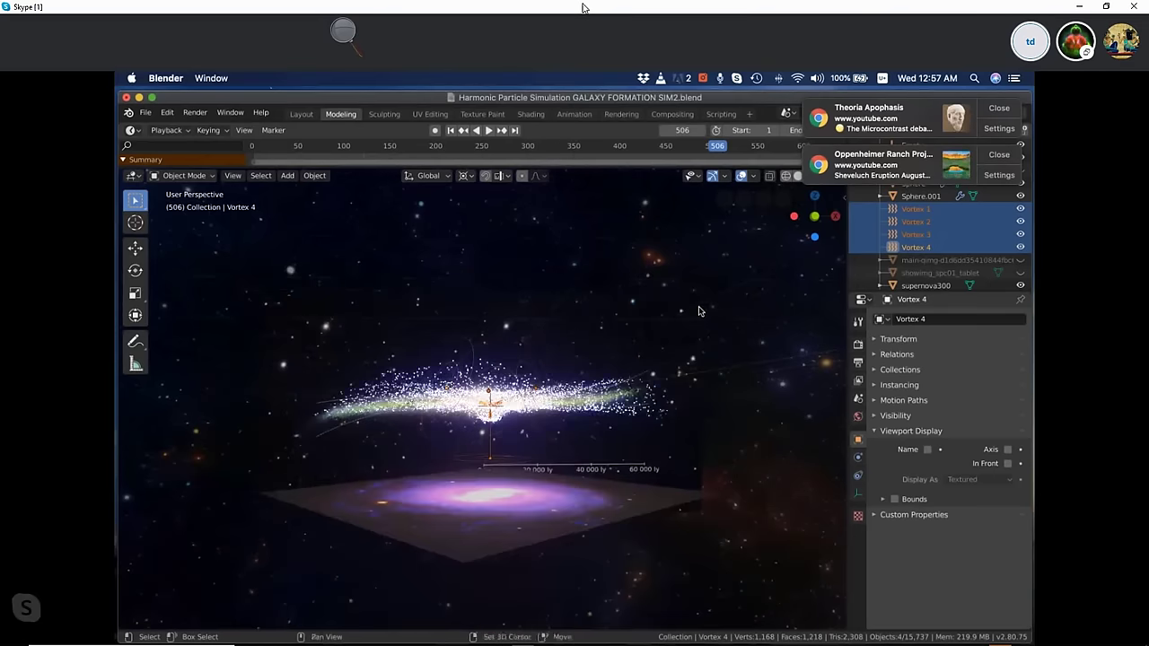
pyautogui.scroll(2, 698, 311)
pyautogui.scroll(1, 698, 311)
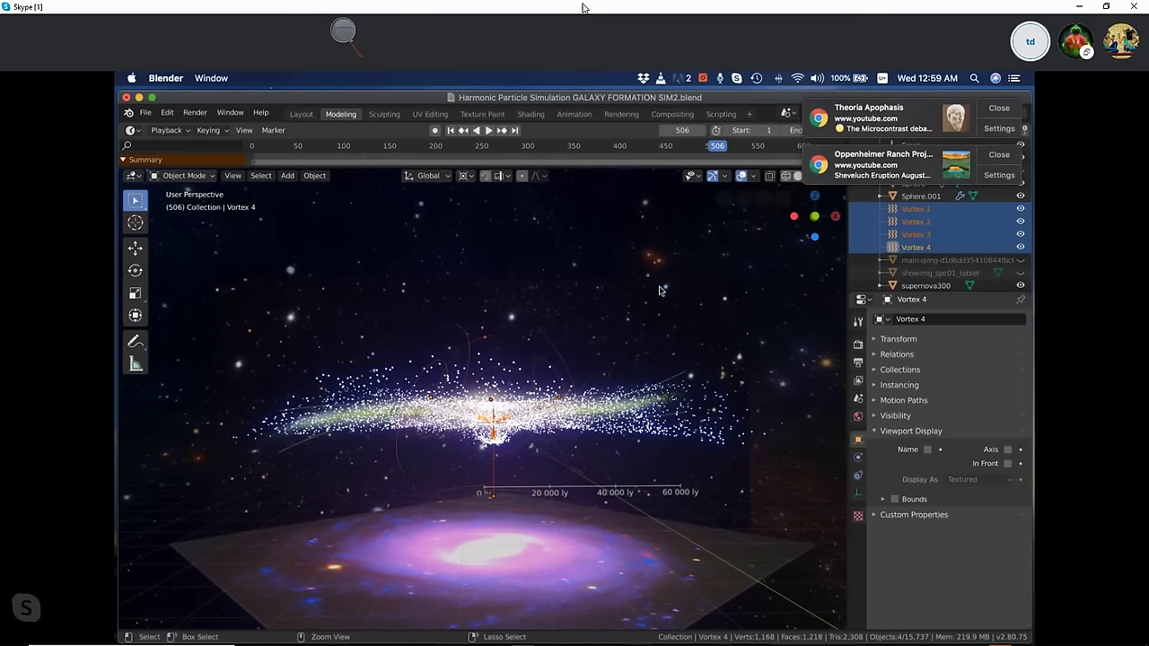
pyautogui.scroll(2, 660, 290)
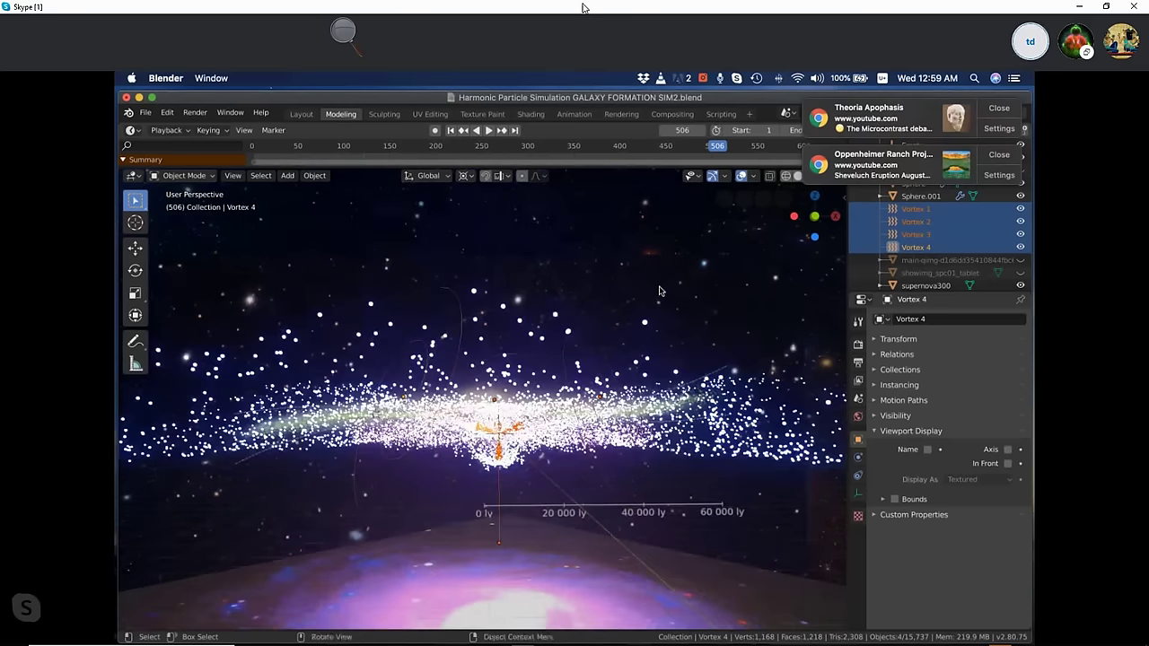
pyautogui.scroll(-3, 660, 290)
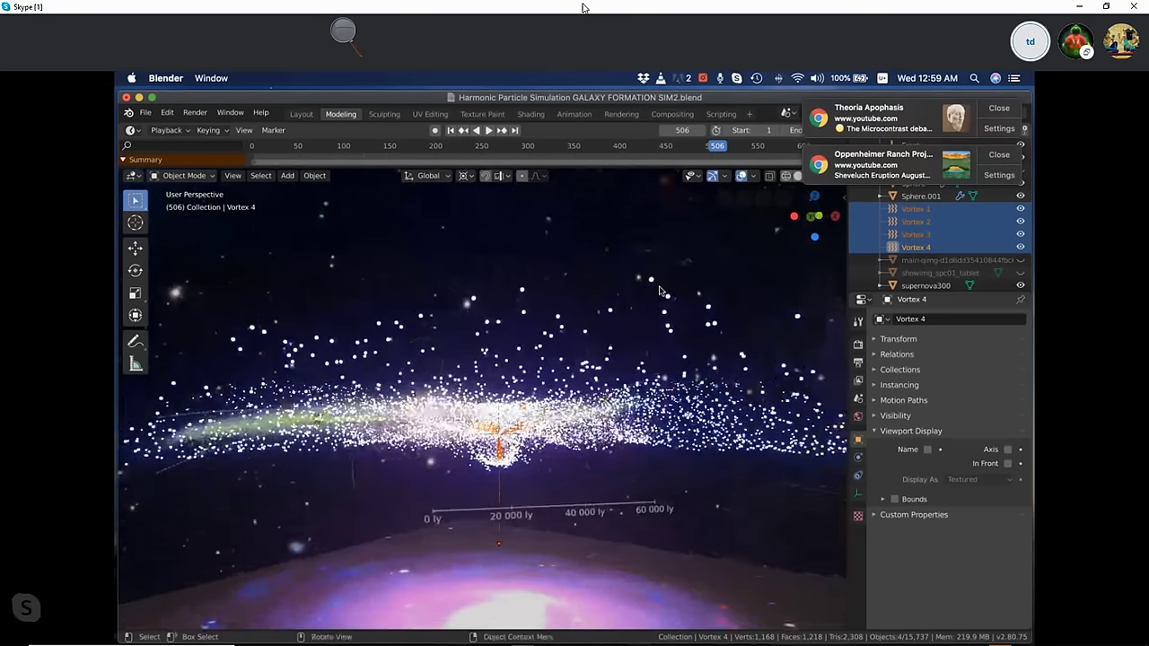
pyautogui.scroll(-5, 660, 290)
pyautogui.scroll(3, 660, 290)
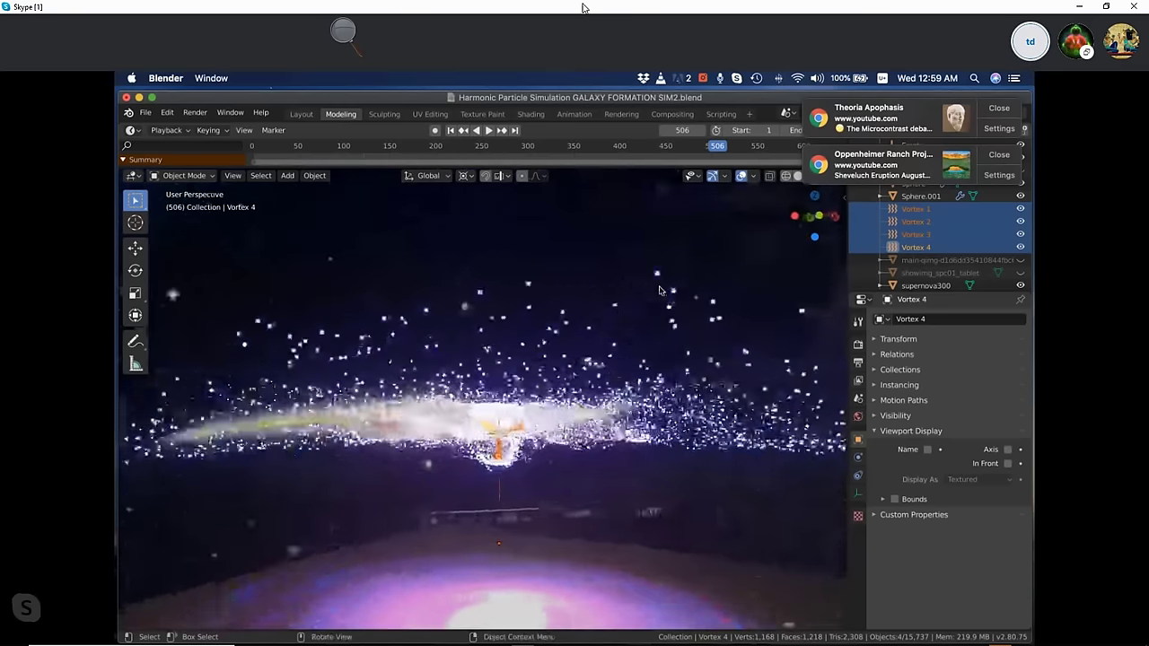
pyautogui.scroll(3, 660, 289)
pyautogui.scroll(-2, 660, 289)
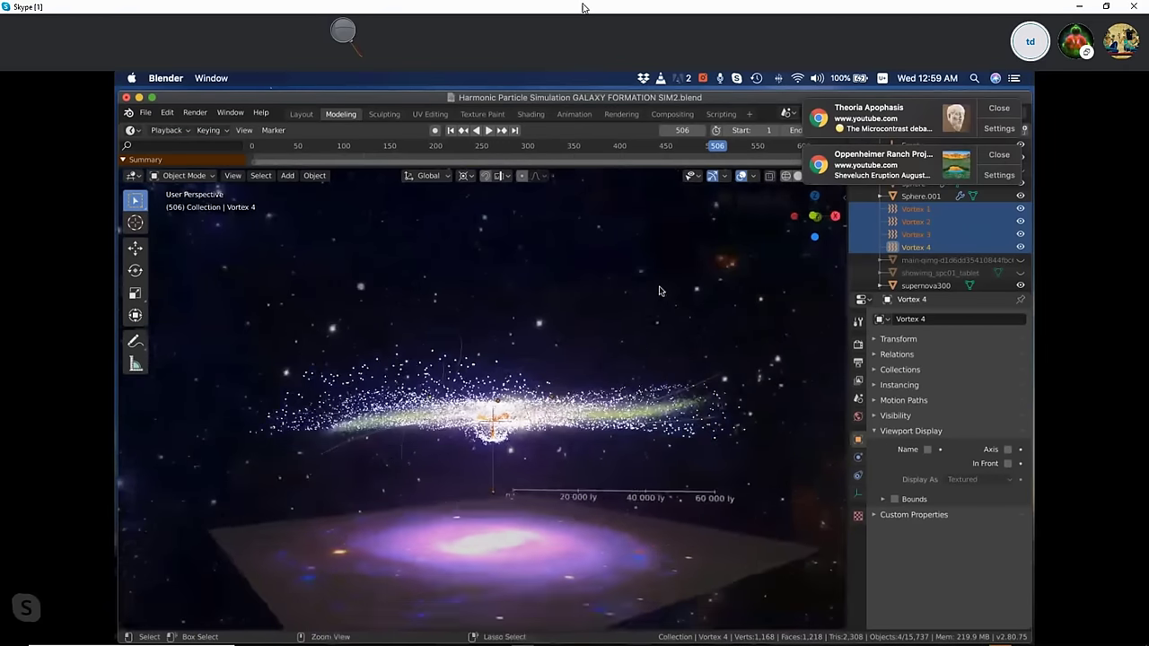
pyautogui.scroll(-2, 659, 290)
pyautogui.scroll(-1, 660, 290)
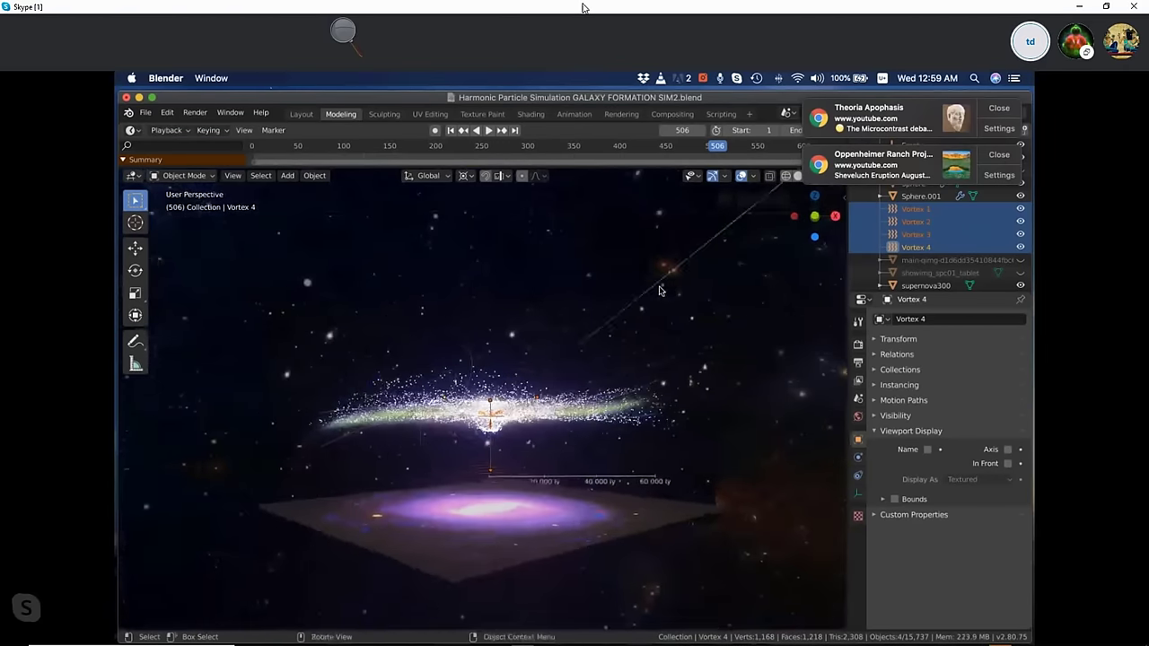
pyautogui.scroll(2, 660, 290)
pyautogui.scroll(2, 659, 290)
pyautogui.scroll(2, 660, 290)
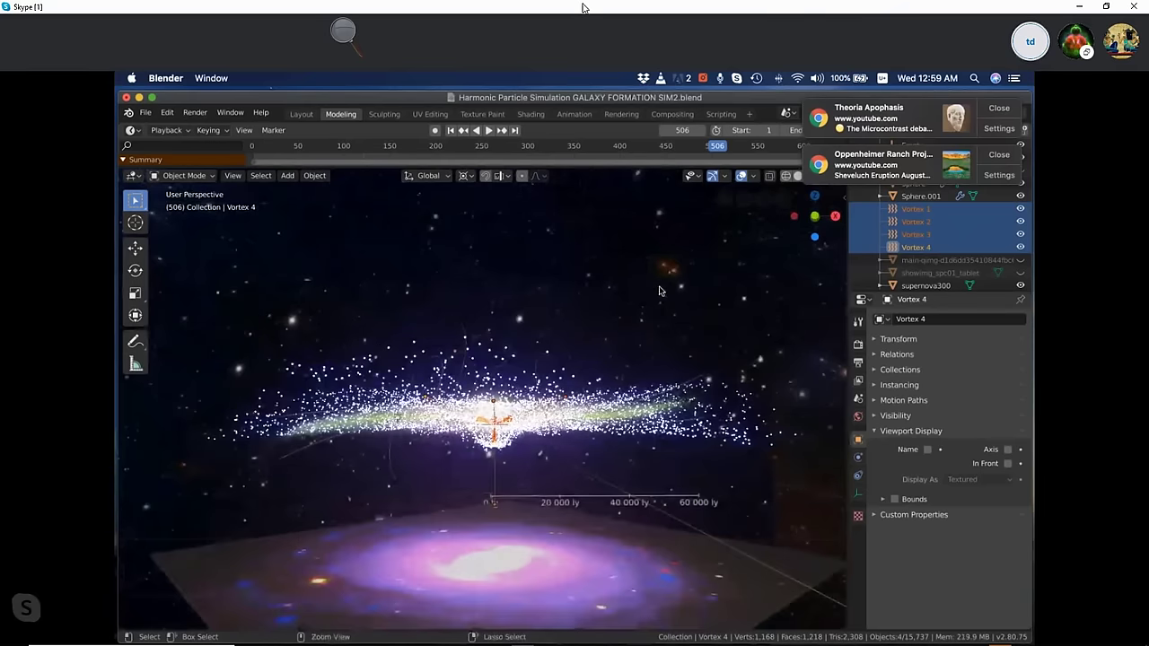
pyautogui.scroll(1, 660, 290)
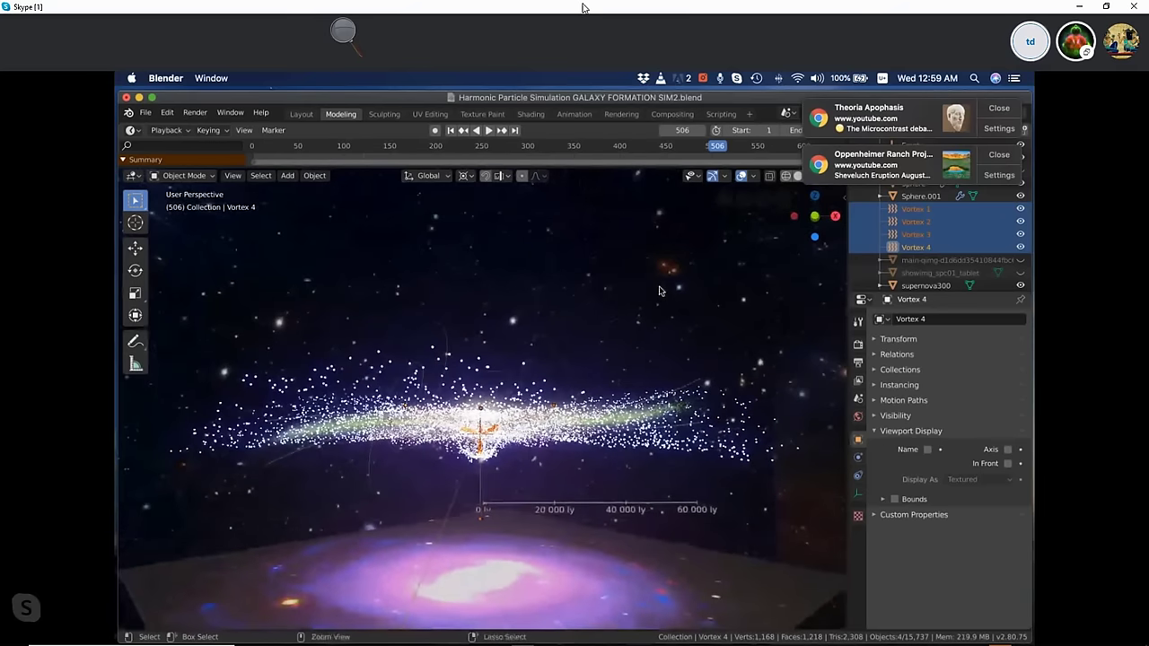
pyautogui.scroll(-2, 660, 290)
pyautogui.scroll(-2, 660, 290)
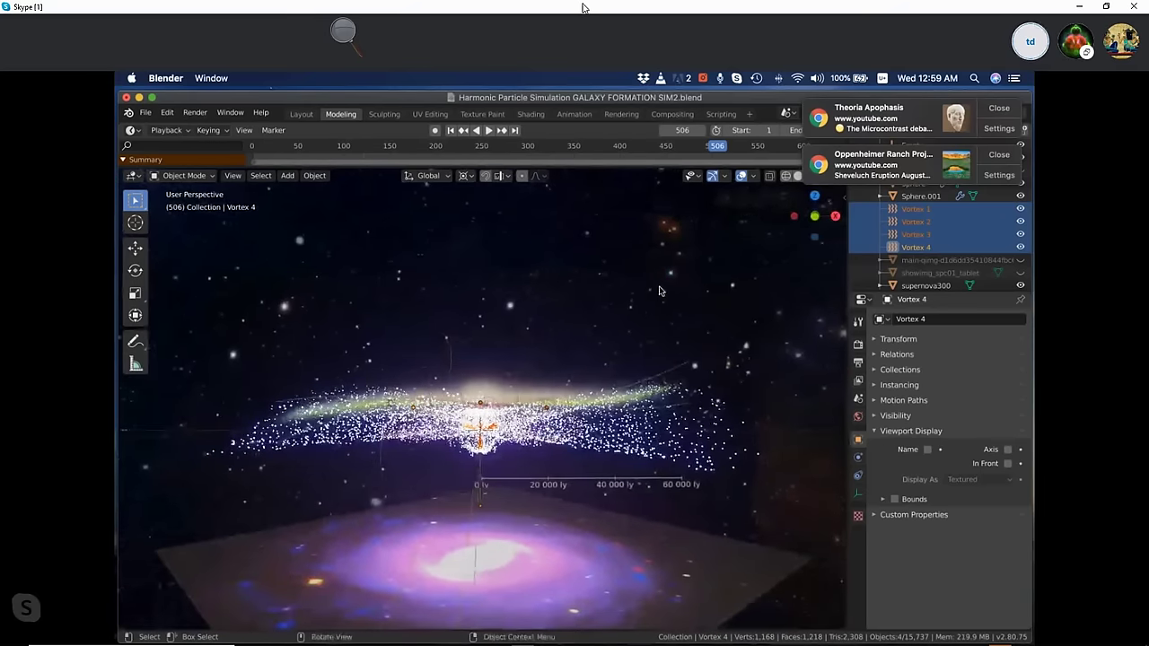
pyautogui.hscroll(-2, 660, 290)
pyautogui.hscroll(-2, 660, 290)
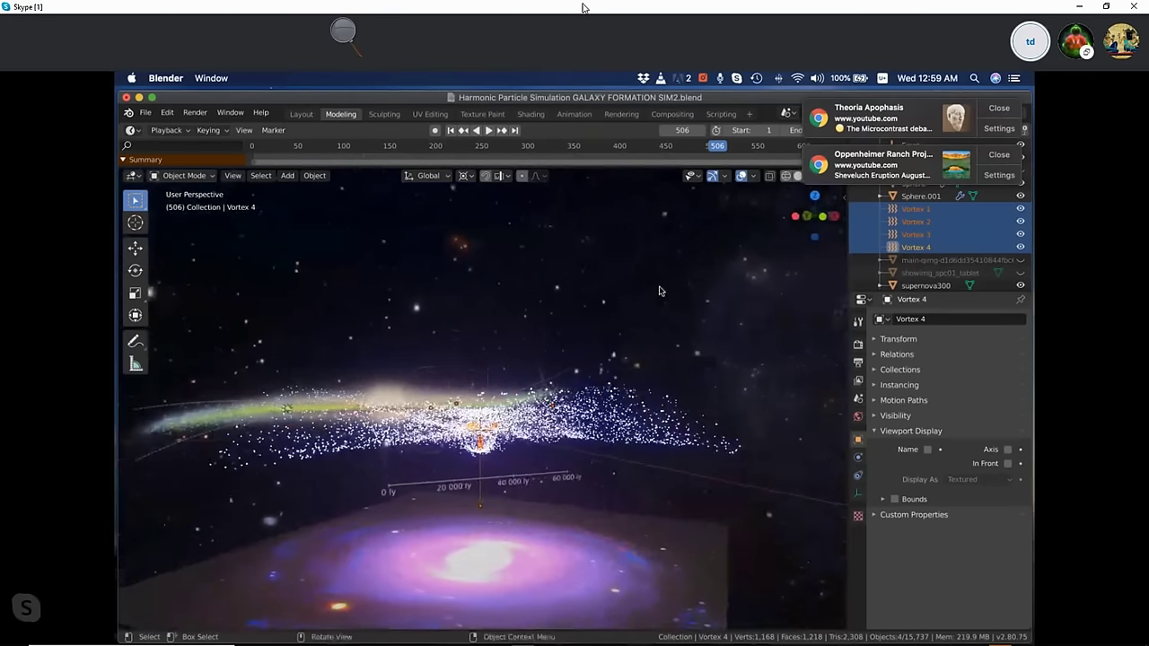
pyautogui.hscroll(-2, 660, 290)
pyautogui.hscroll(-2, 660, 290)
pyautogui.hscroll(-2, 660, 290)
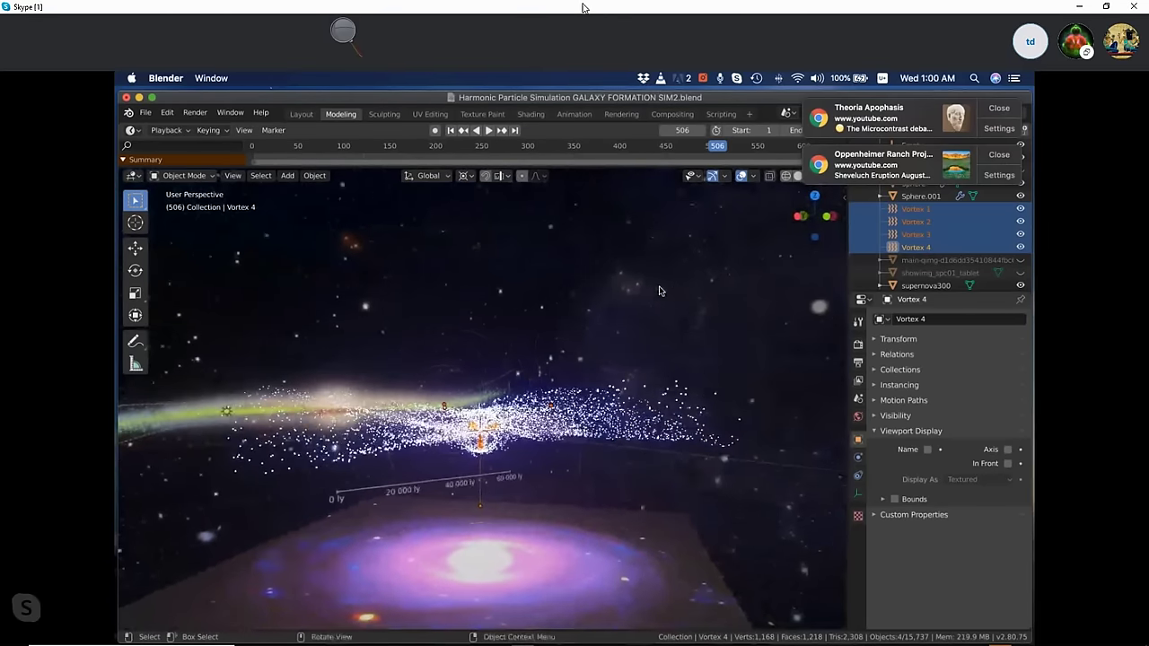
pyautogui.hscroll(-2, 660, 289)
pyautogui.hscroll(-2, 659, 289)
pyautogui.hscroll(-2, 659, 290)
pyautogui.hscroll(-2, 660, 289)
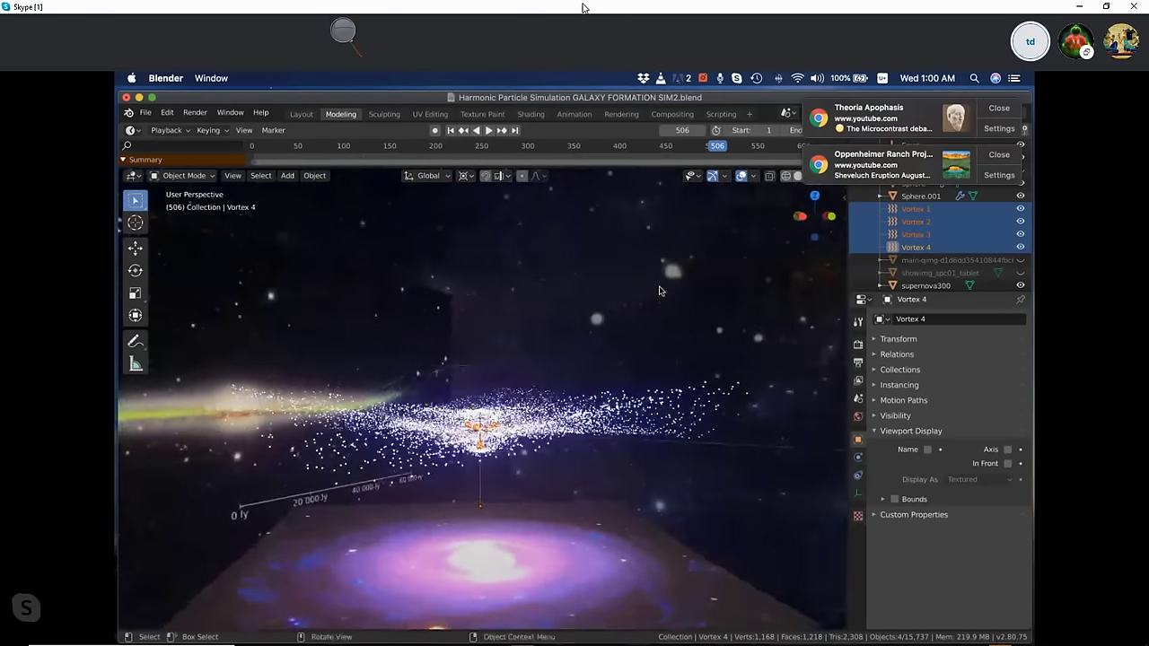
pyautogui.hscroll(-2, 659, 290)
pyautogui.hscroll(-2, 659, 290)
pyautogui.hscroll(-2, 660, 290)
pyautogui.hscroll(-2, 660, 290)
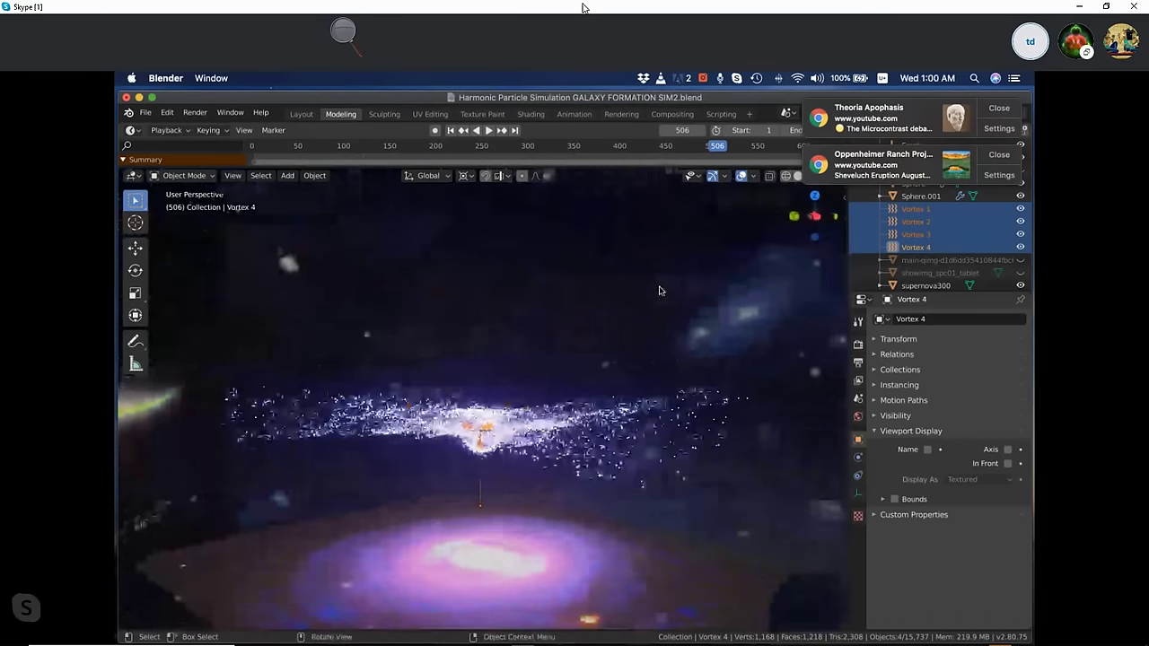
pyautogui.hscroll(-2, 660, 290)
pyautogui.hscroll(-2, 660, 290)
pyautogui.hscroll(-2, 660, 290)
pyautogui.hscroll(-2, 659, 289)
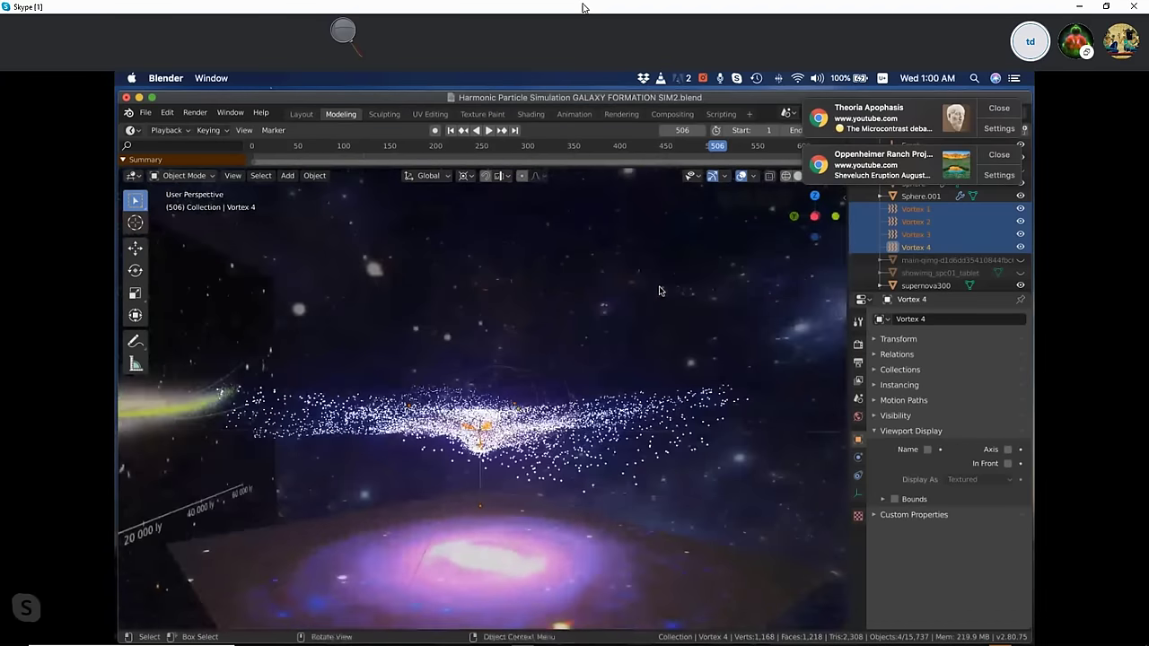
pyautogui.hscroll(-2, 659, 290)
pyautogui.hscroll(-2, 660, 290)
pyautogui.hscroll(-2, 660, 289)
pyautogui.hscroll(-2, 660, 290)
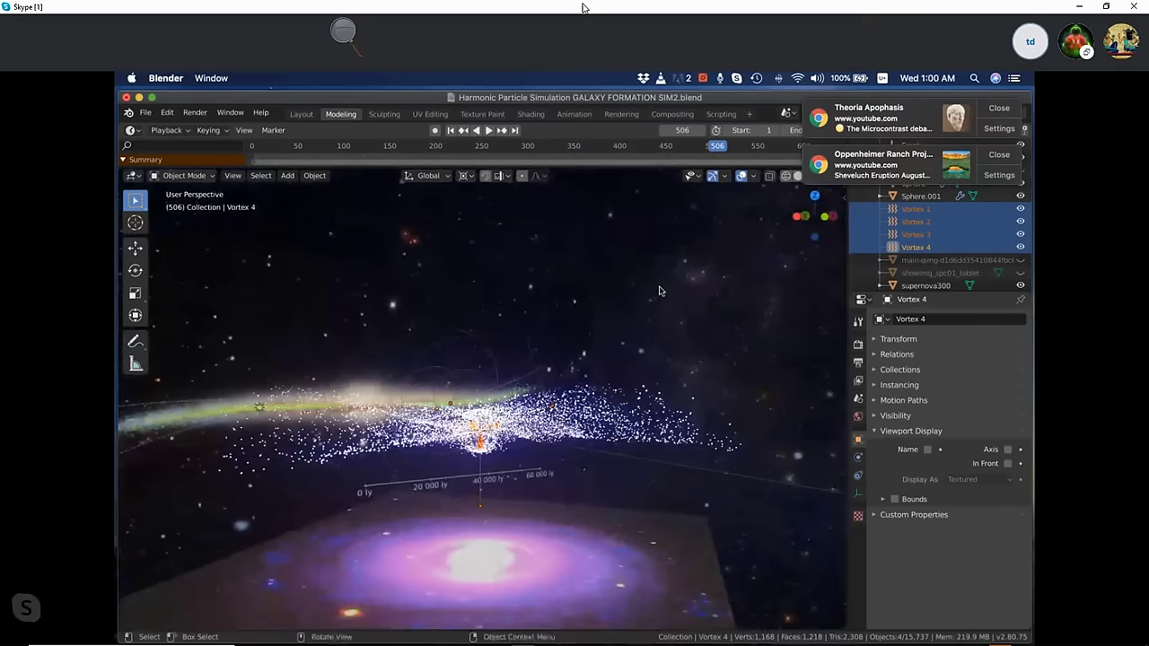
pyautogui.hscroll(-2, 659, 290)
pyautogui.hscroll(-2, 660, 290)
pyautogui.hscroll(-2, 660, 290)
pyautogui.hscroll(-2, 660, 290)
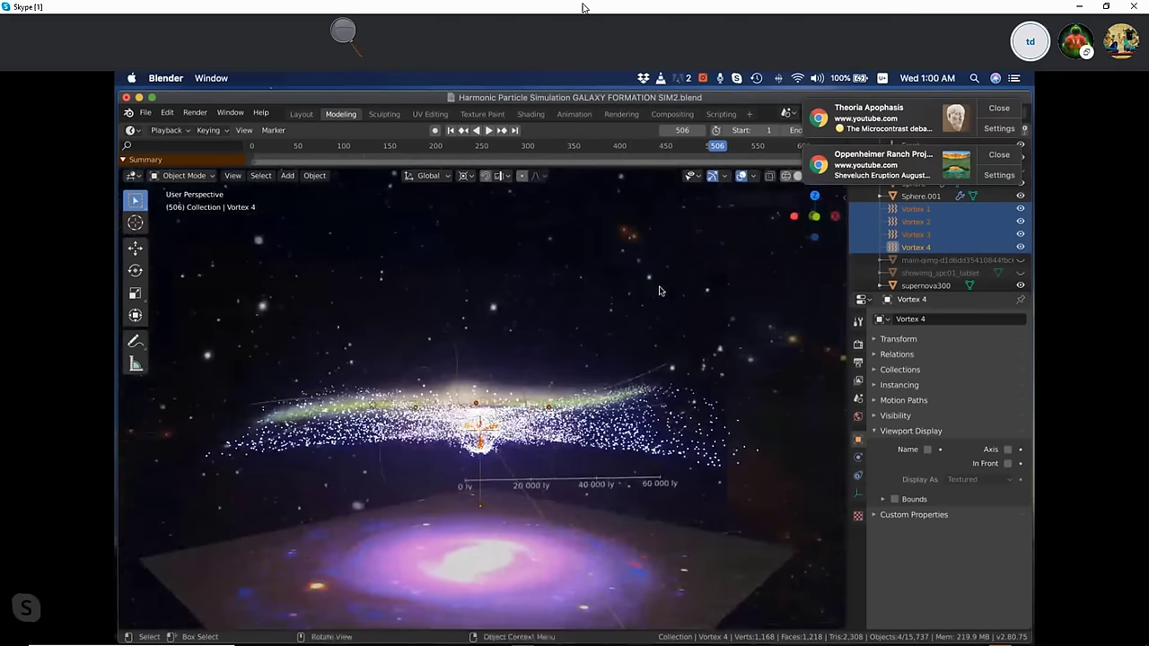
pyautogui.hscroll(-2, 659, 290)
pyautogui.hscroll(-2, 660, 290)
pyautogui.keyDown('ctrl'); pyautogui.scroll(2, 660, 290); pyautogui.keyUp('ctrl')
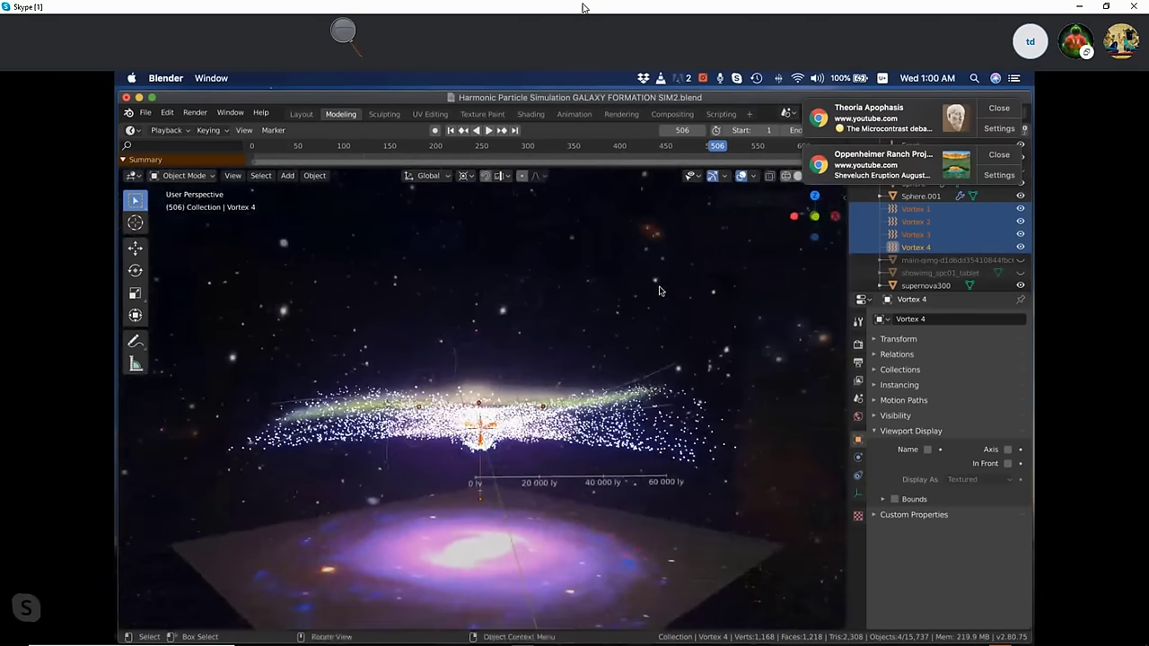
pyautogui.scroll(-2, 660, 290)
pyautogui.scroll(-2, 660, 290)
pyautogui.scroll(-2, 660, 290)
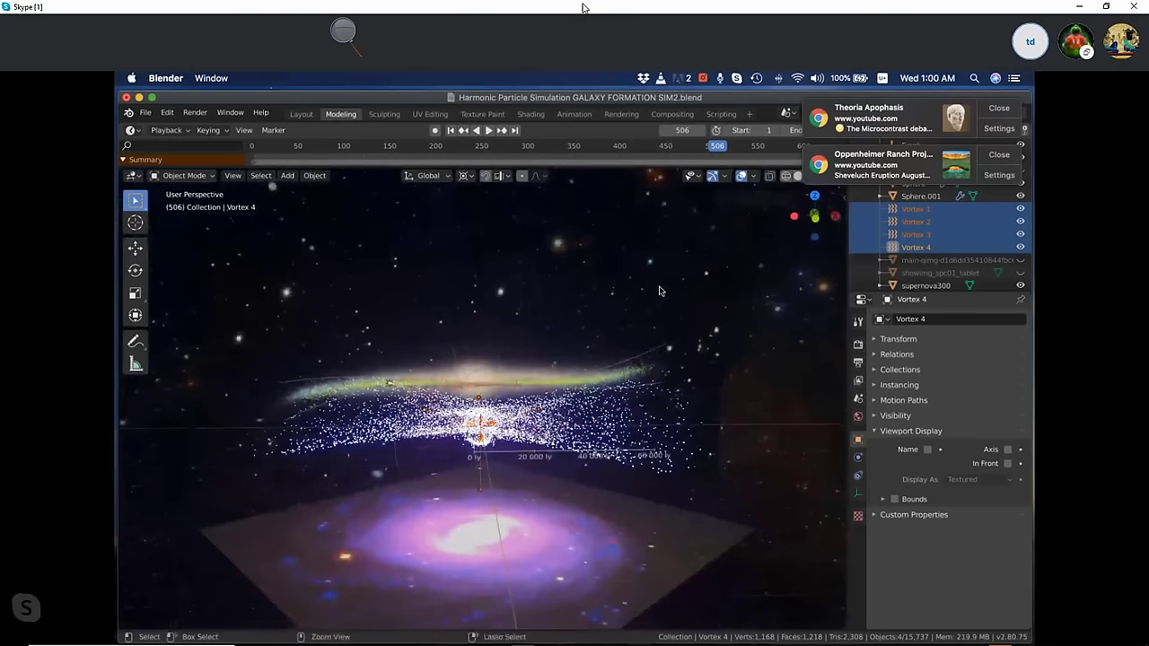
pyautogui.scroll(-1, 659, 290)
pyautogui.keyDown('ctrl'); pyautogui.scroll(2, 660, 290); pyautogui.keyUp('ctrl')
pyautogui.keyDown('ctrl'); pyautogui.scroll(1, 660, 290); pyautogui.keyUp('ctrl')
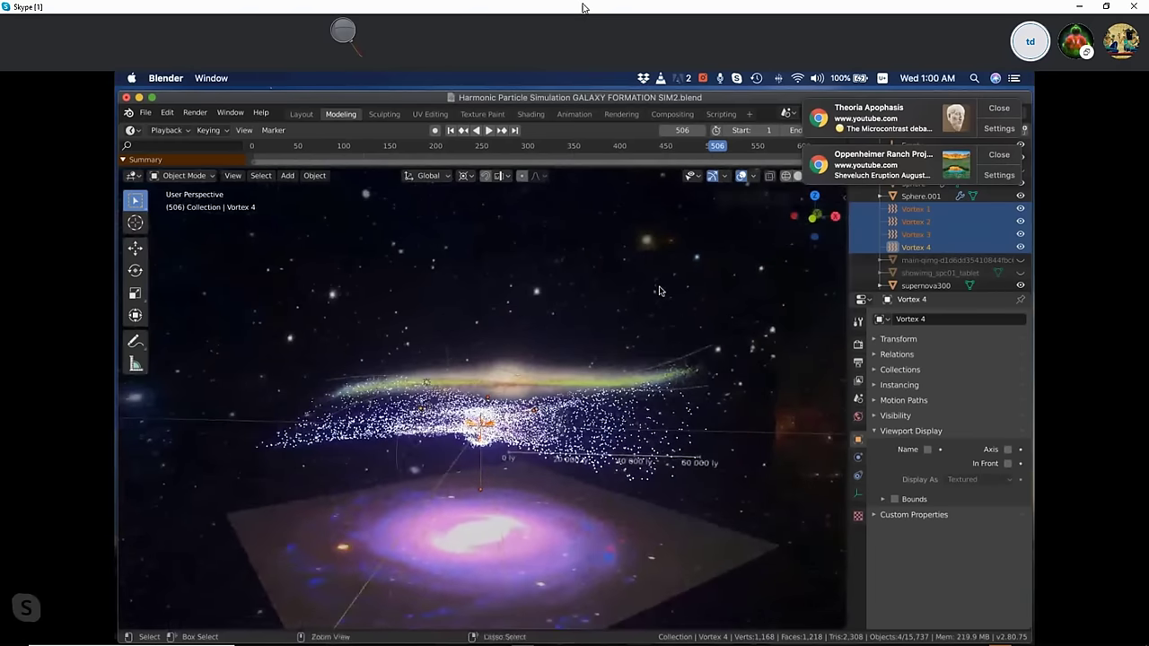
pyautogui.hscroll(2, 660, 290)
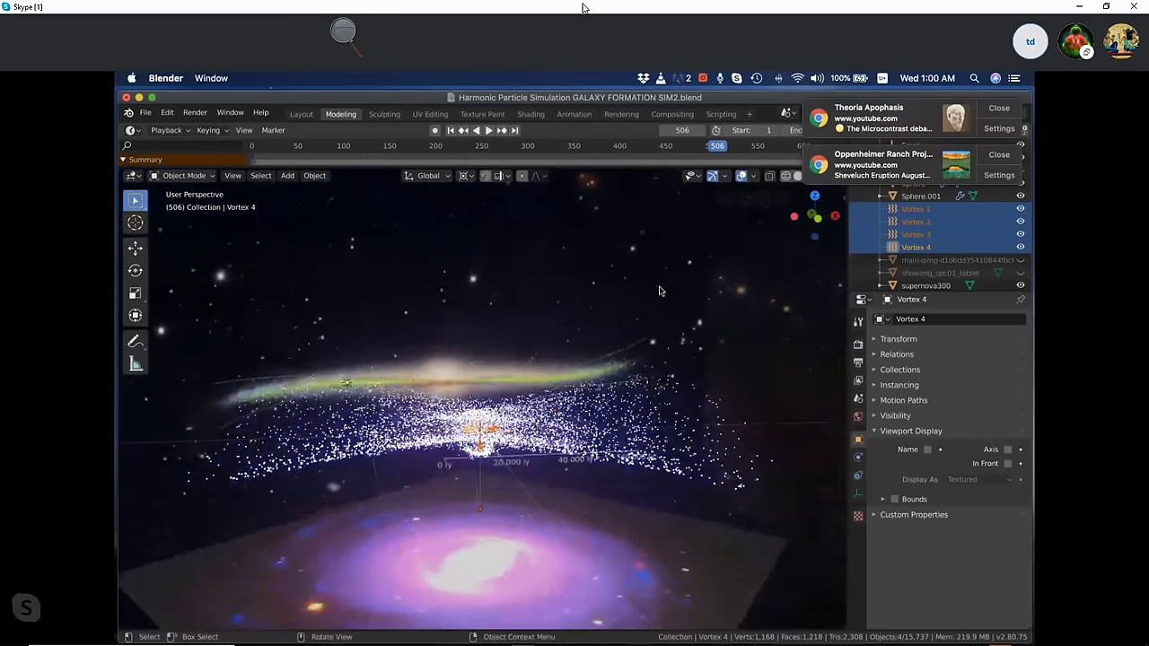
pyautogui.hscroll(2, 659, 290)
pyautogui.scroll(-2, 660, 290)
pyautogui.scroll(-2, 659, 290)
pyautogui.scroll(-2, 659, 290)
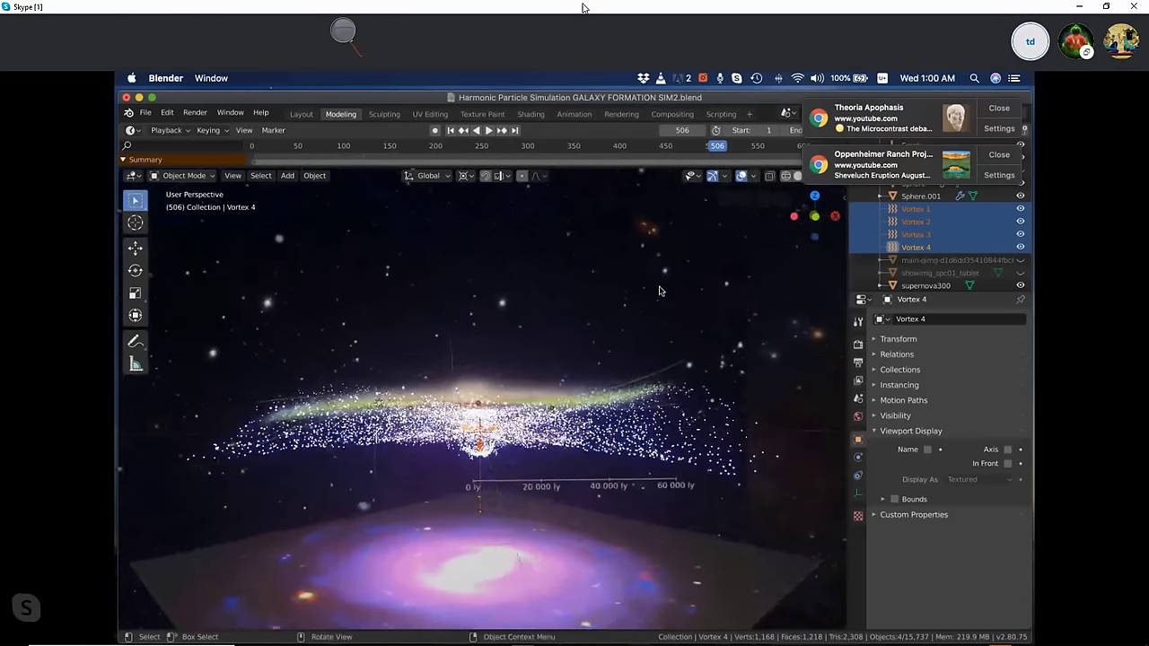
pyautogui.scroll(-2, 659, 290)
pyautogui.scroll(-2, 660, 290)
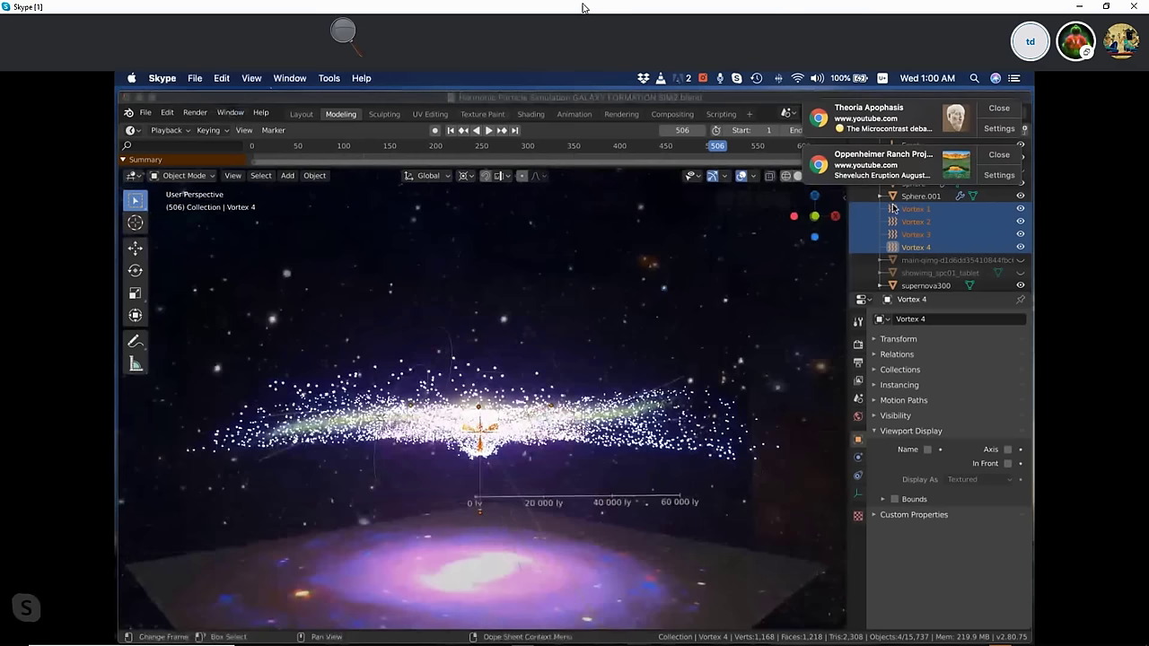
pyautogui.click(410, 103)
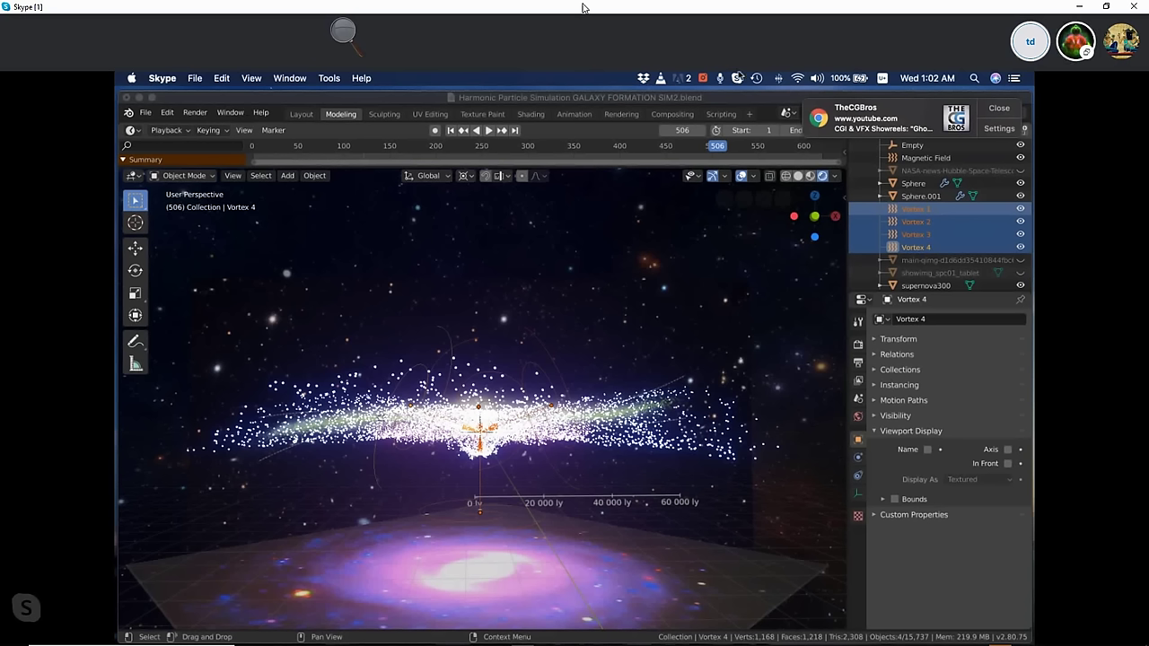
# Dismiss the Chrome notification, return to the group chat, and bring up FlashBack Recorder.
pyautogui.click(999, 108)
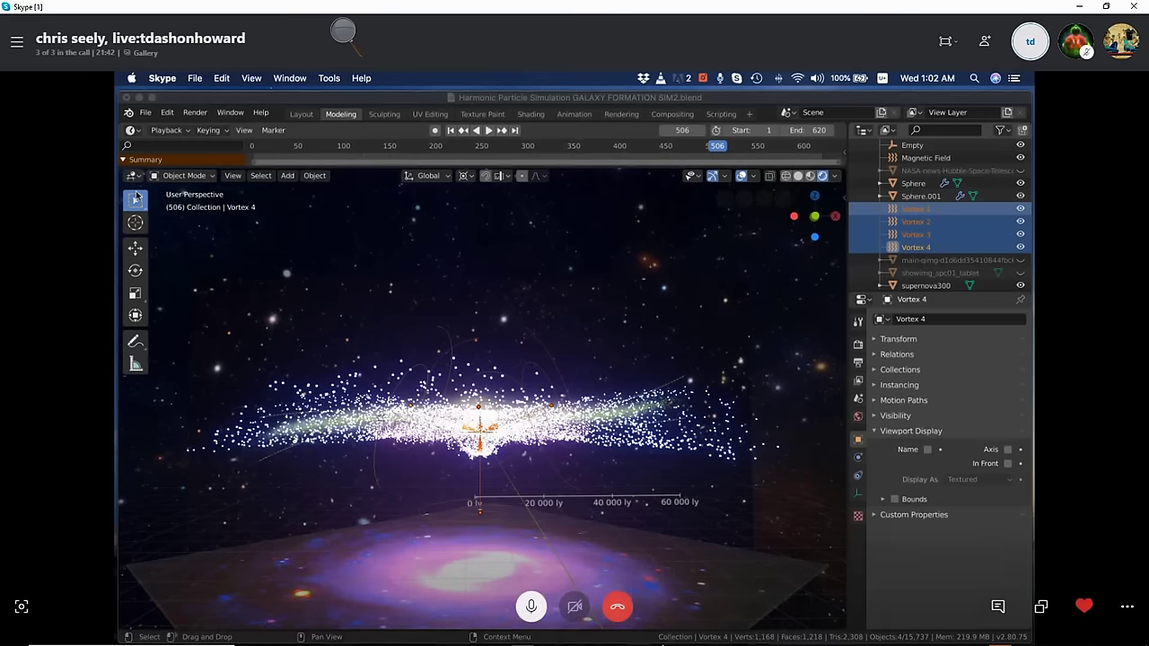
pyautogui.click(620, 609)
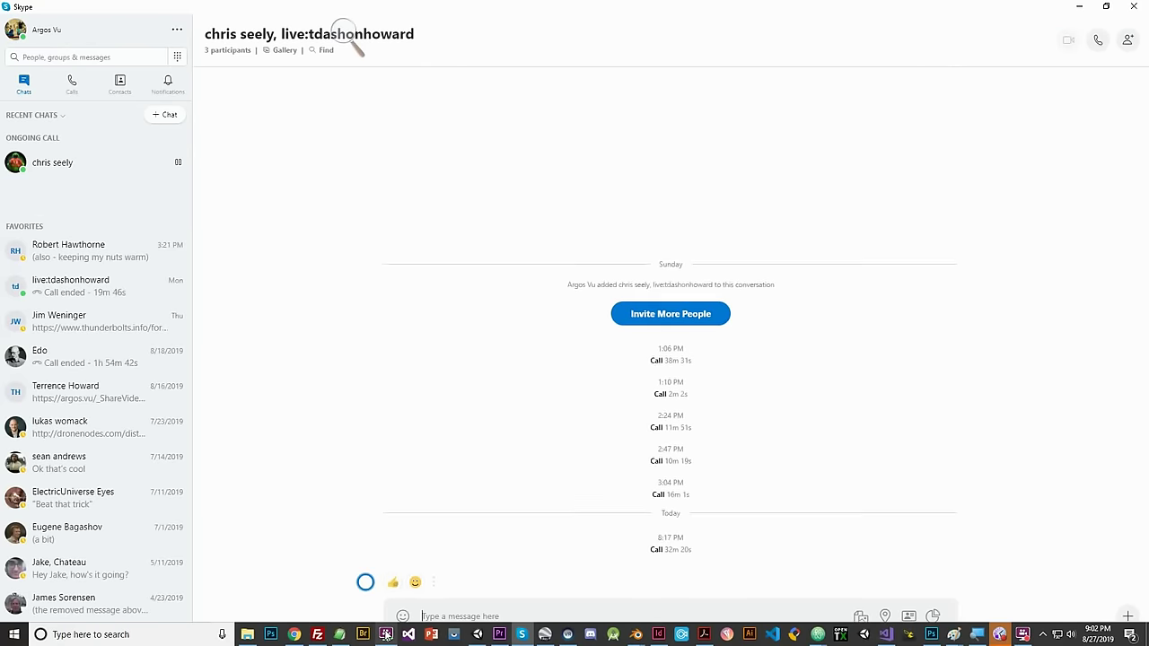
pyautogui.click(1022, 634)
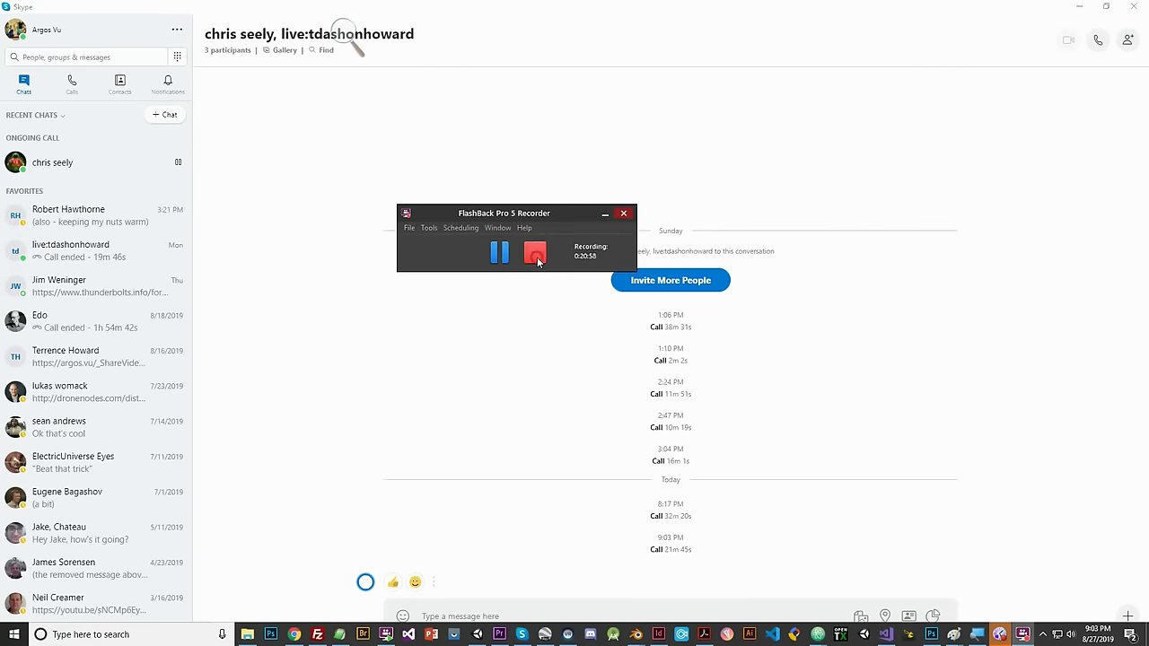